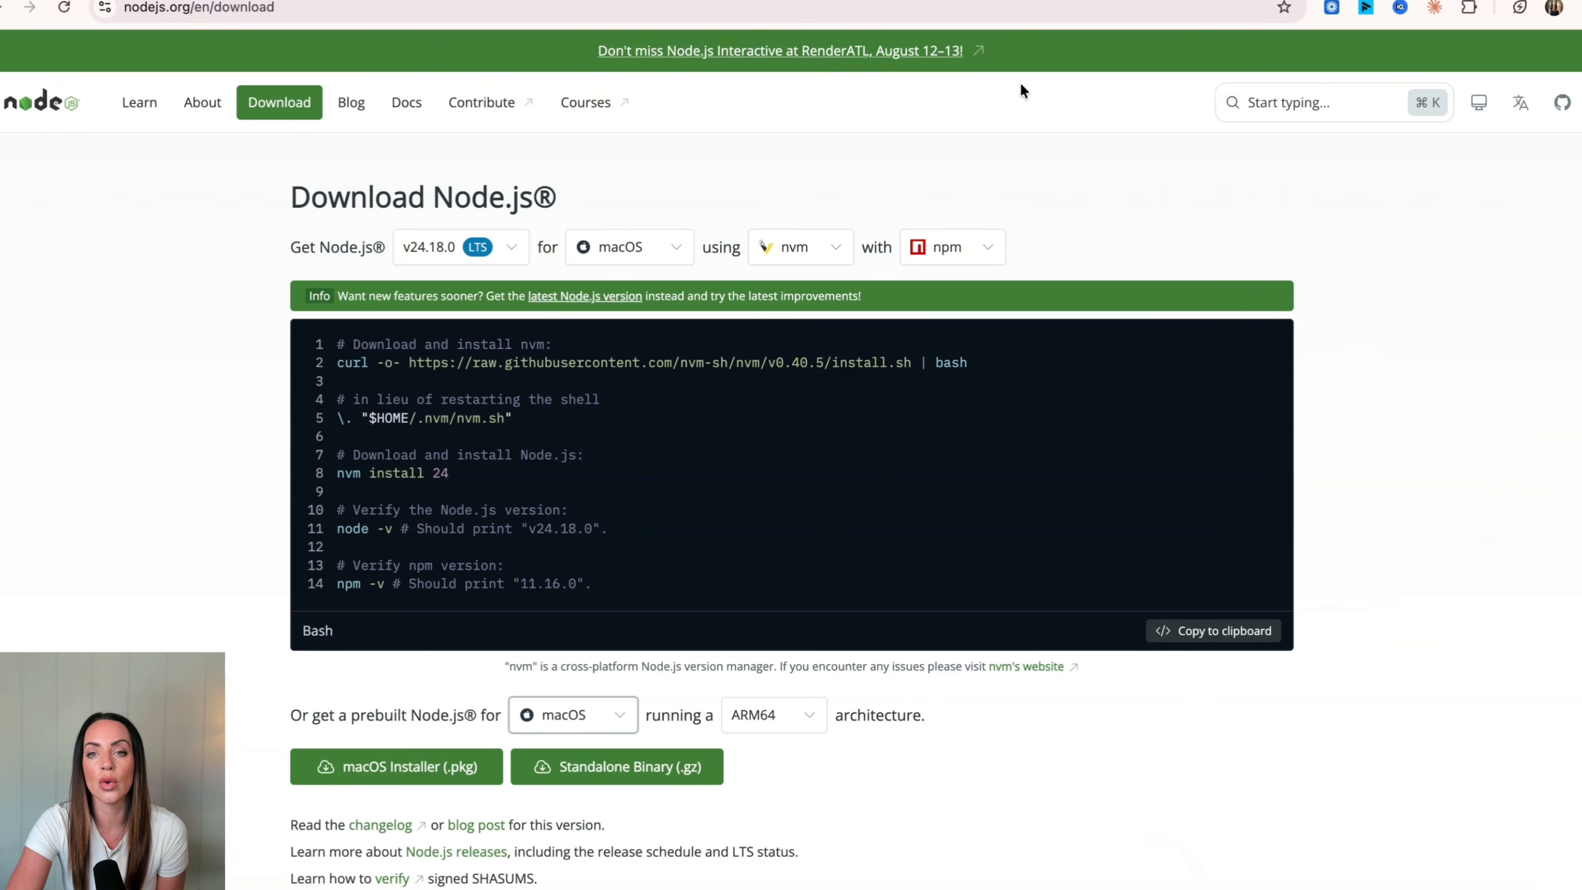
Switch to the GoHighLevel account and open the Private Integrations page in its settings.
key(ctrl+Tab)
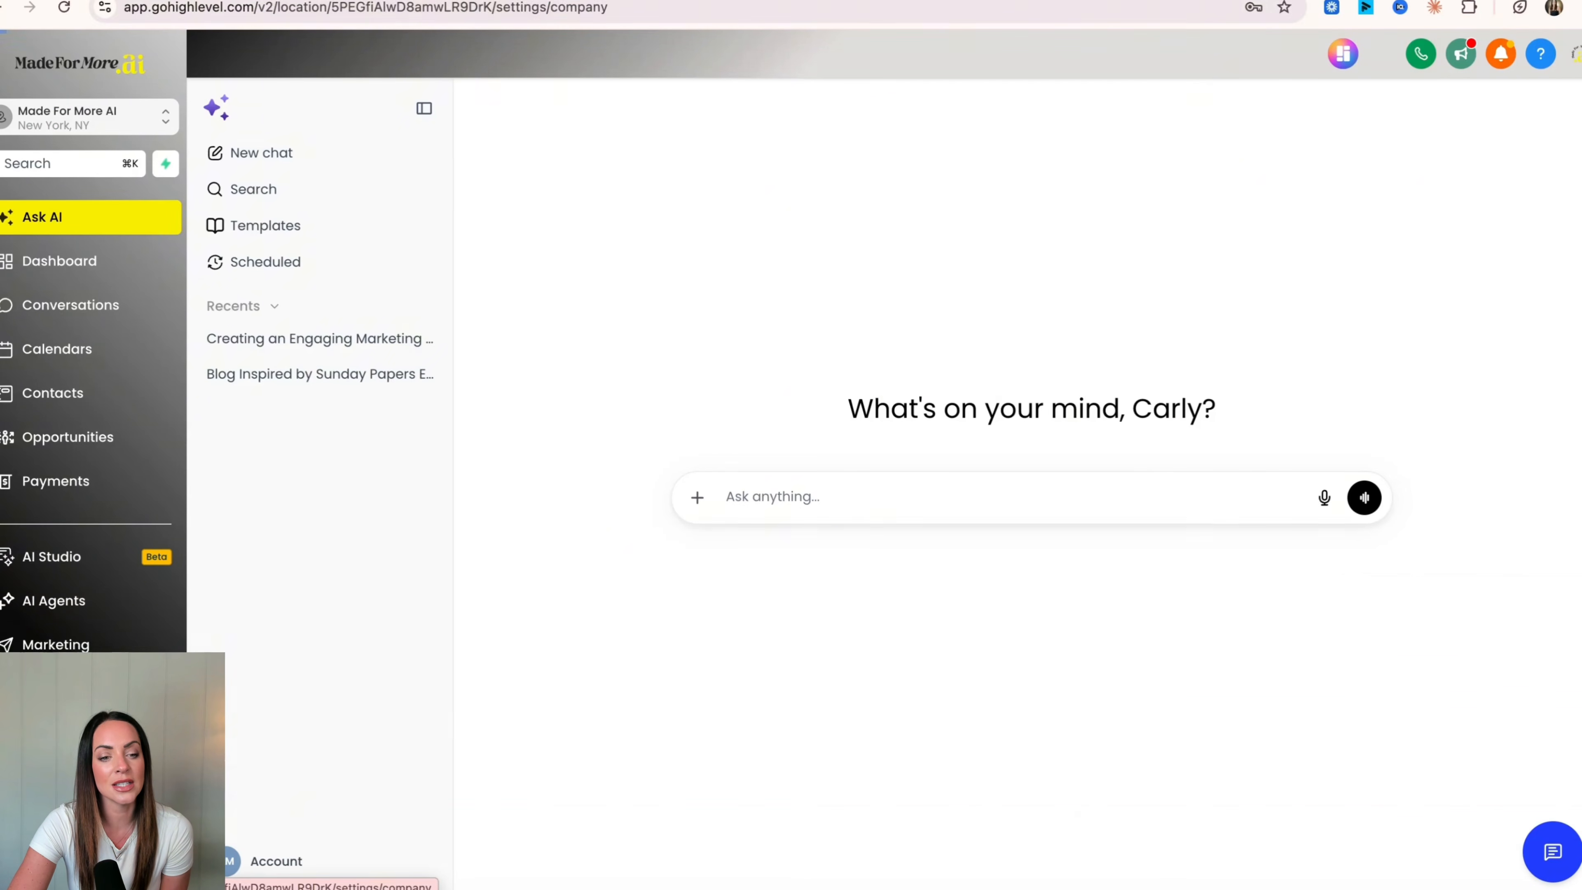
click(276, 861)
scroll(72, 567, down, 10)
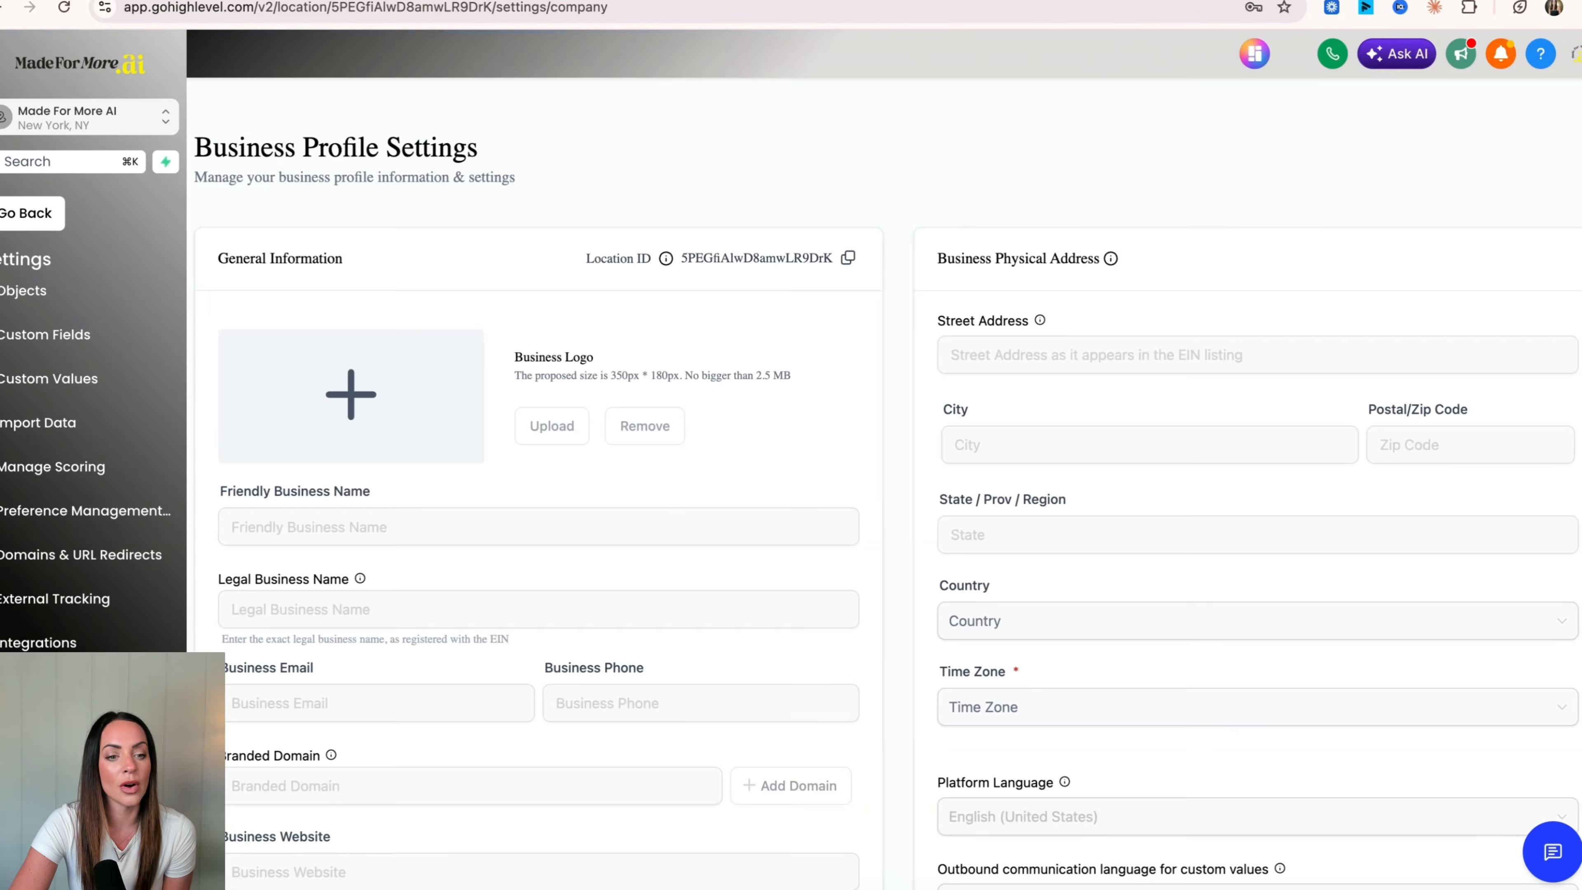
click(44, 642)
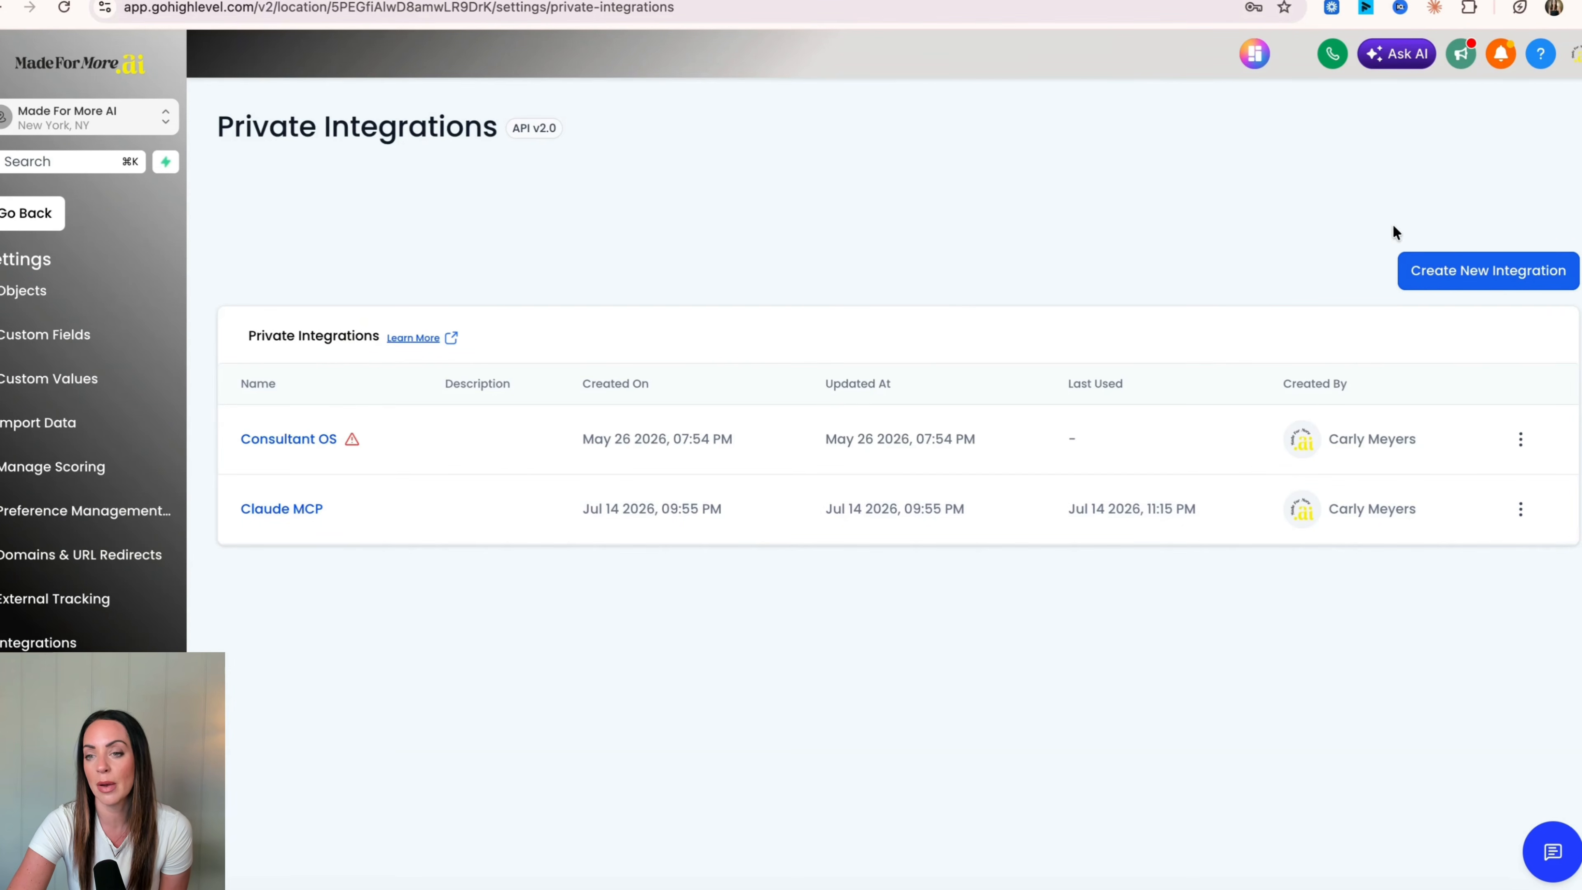
Start a new private integration named "Claude MCP v2" and continue to its scopes.
click(1464, 271)
click(599, 458)
text(C)
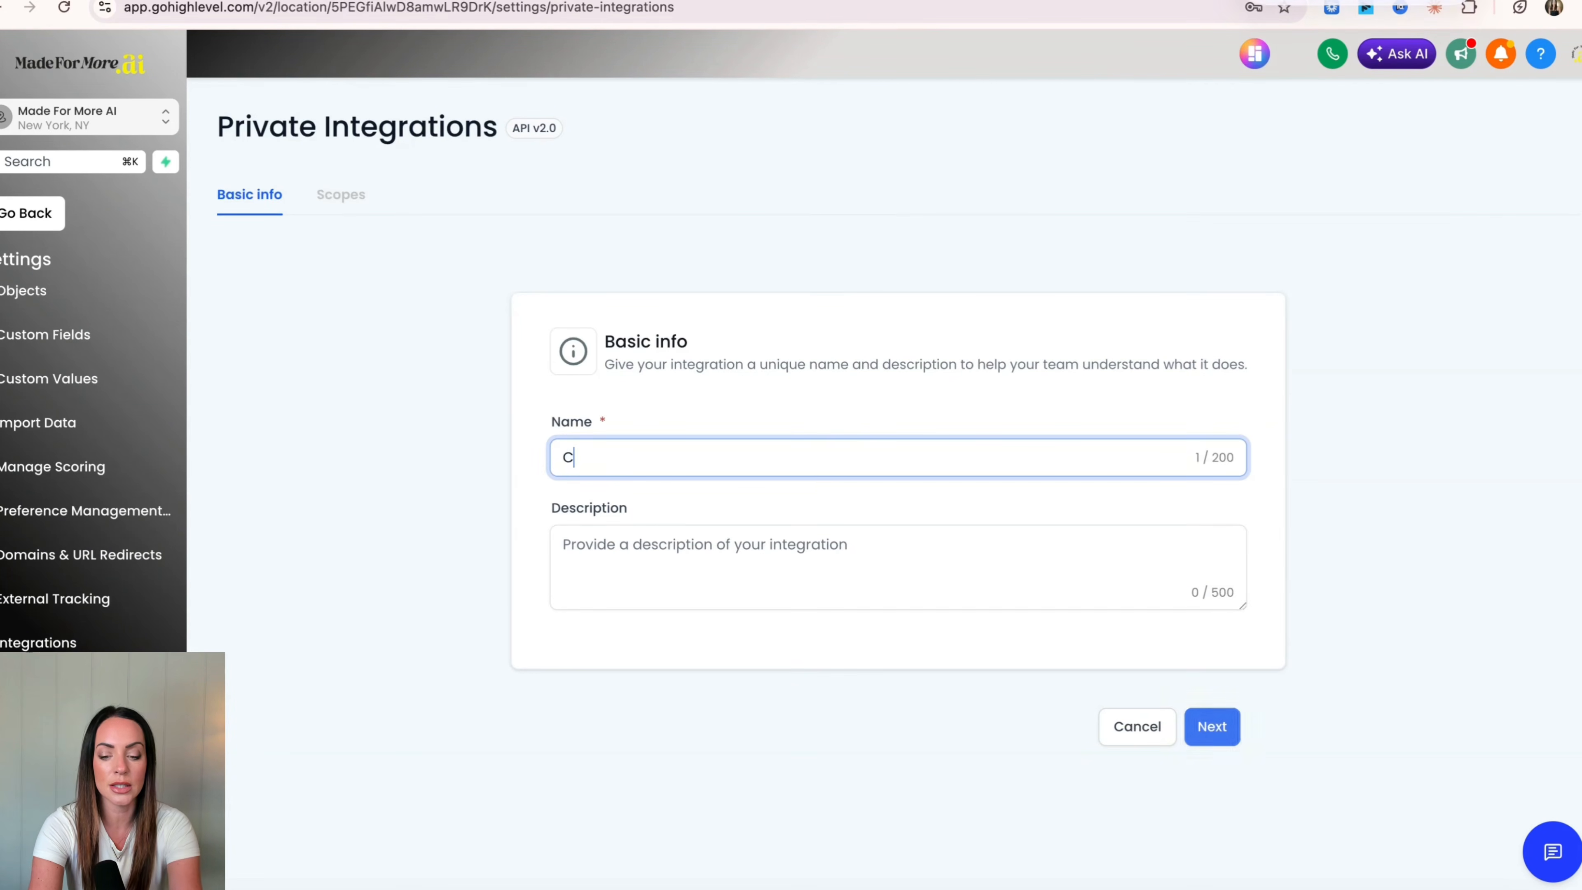
text(laude MCP v2)
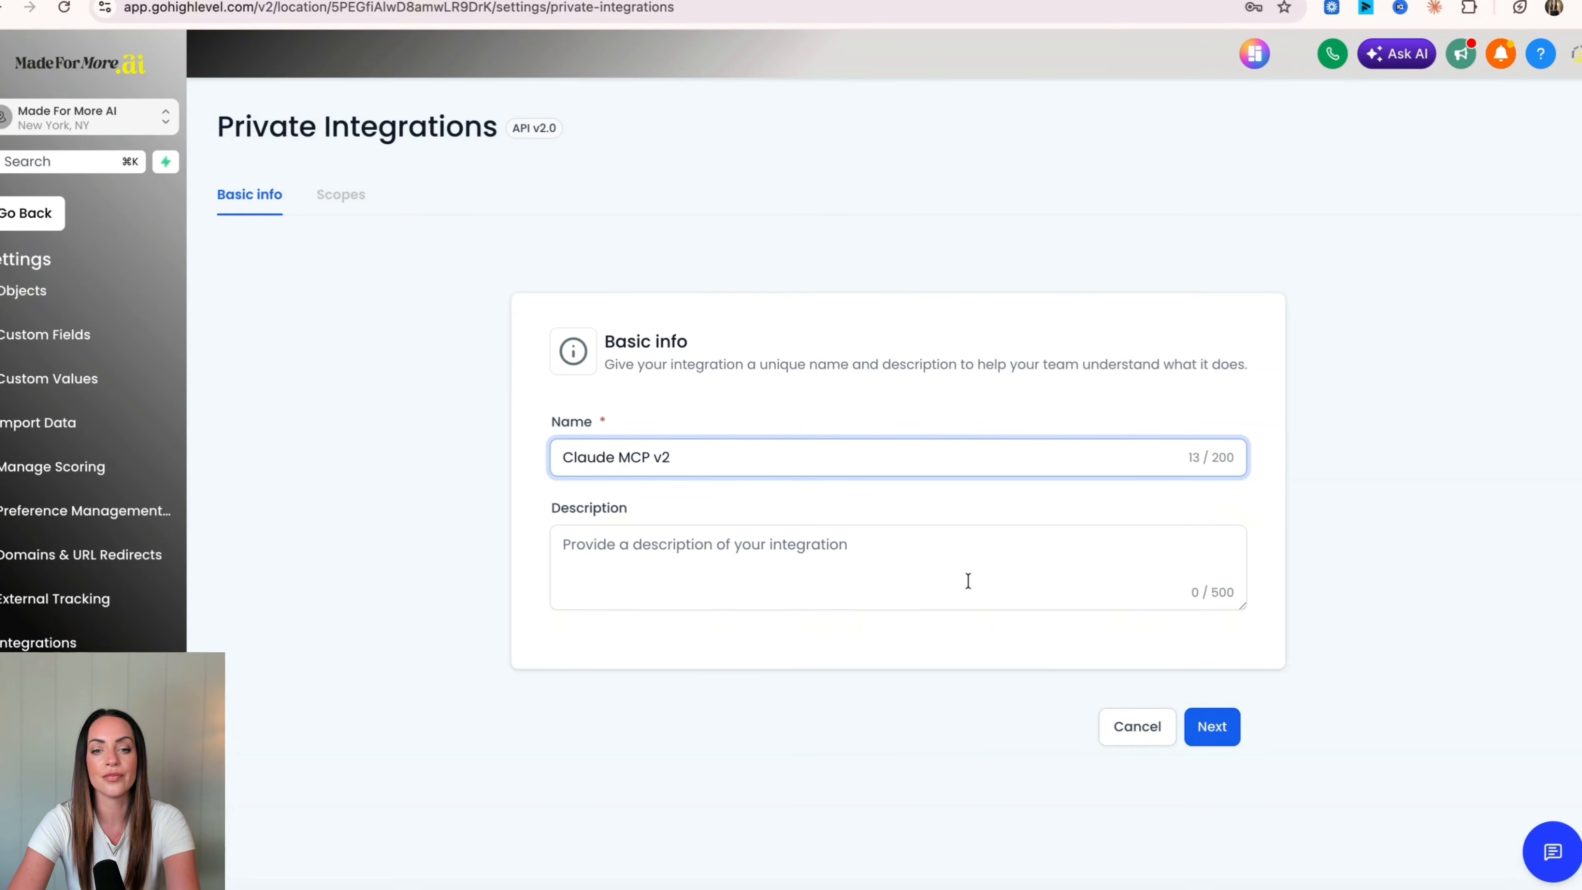
click(1214, 727)
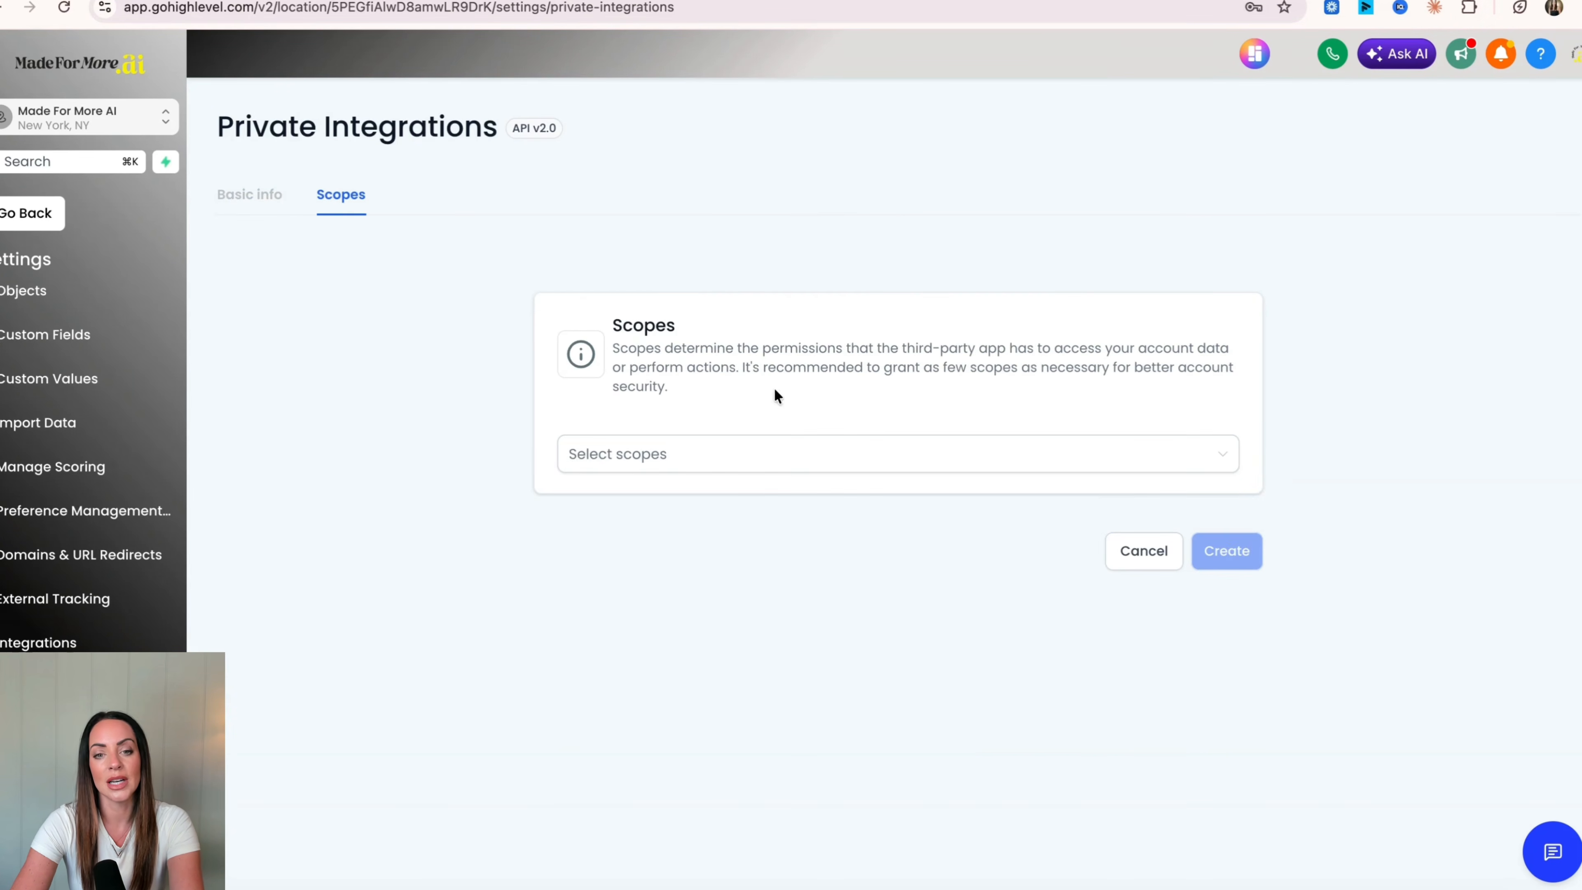
Grant the integration the read-only scopes View Businesses, View Calendars, View Calendar Events, View Calendar Groups and View Calendar Resources.
click(673, 459)
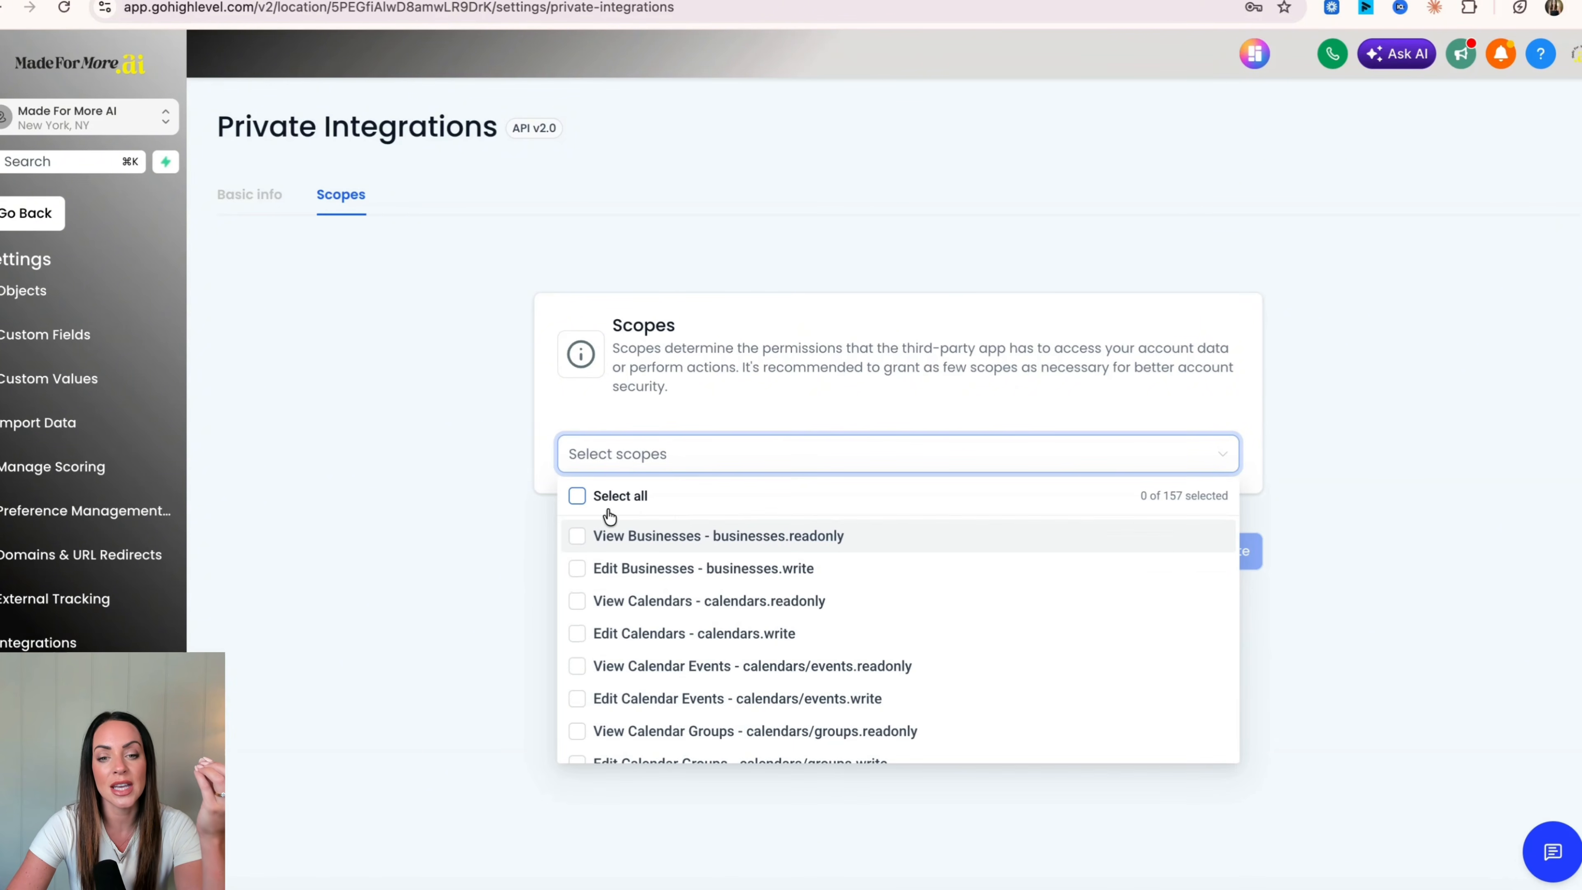
scroll(636, 594, down, 1)
scroll(637, 594, down, 2)
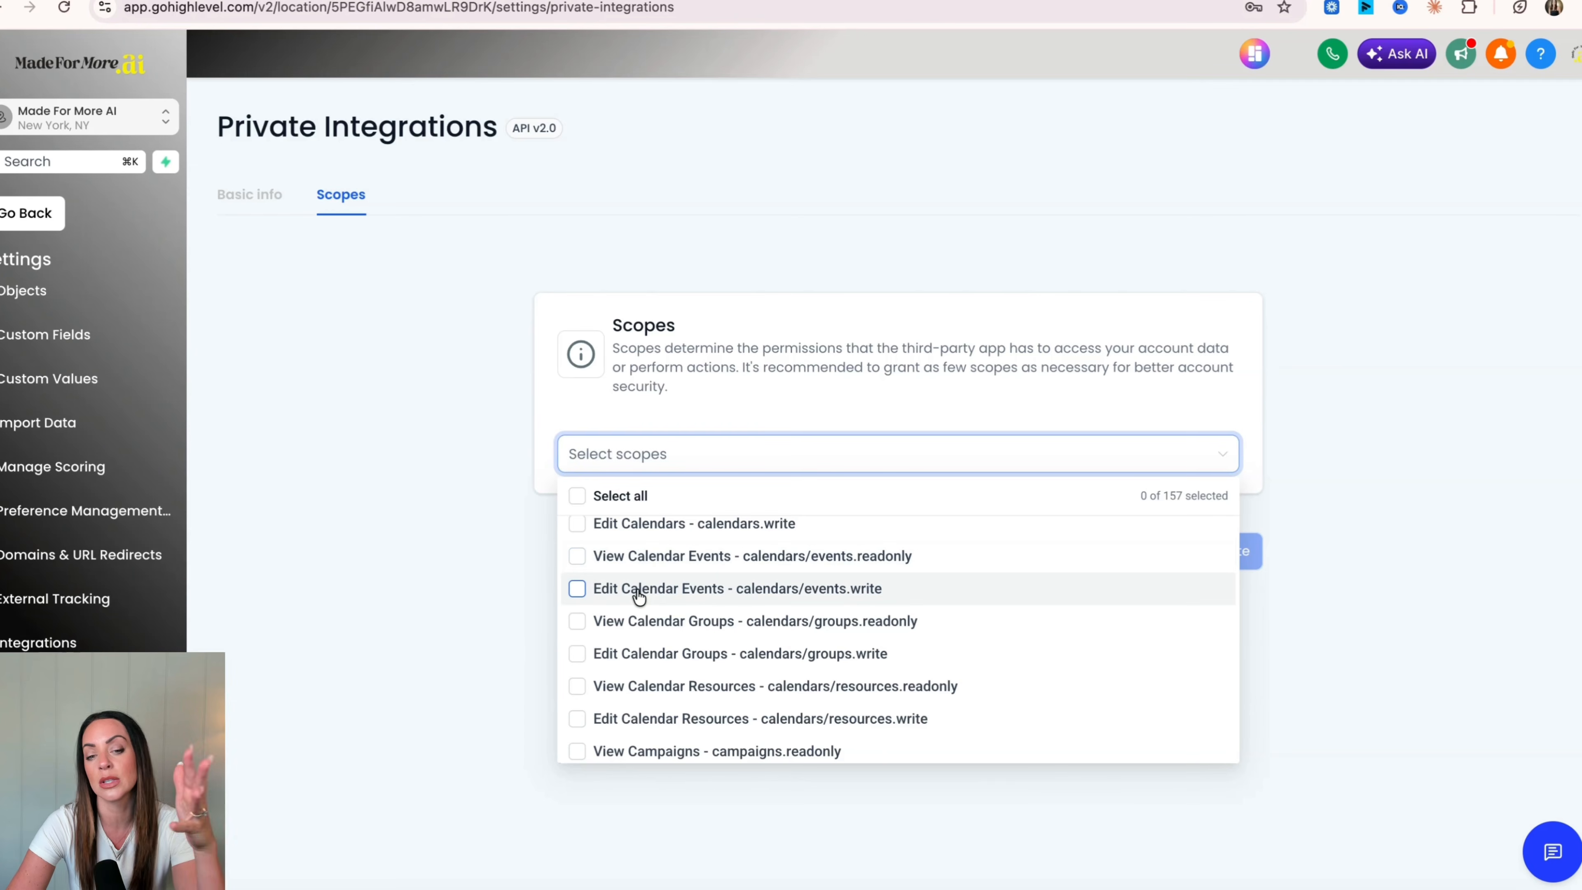
scroll(669, 570, down, 15)
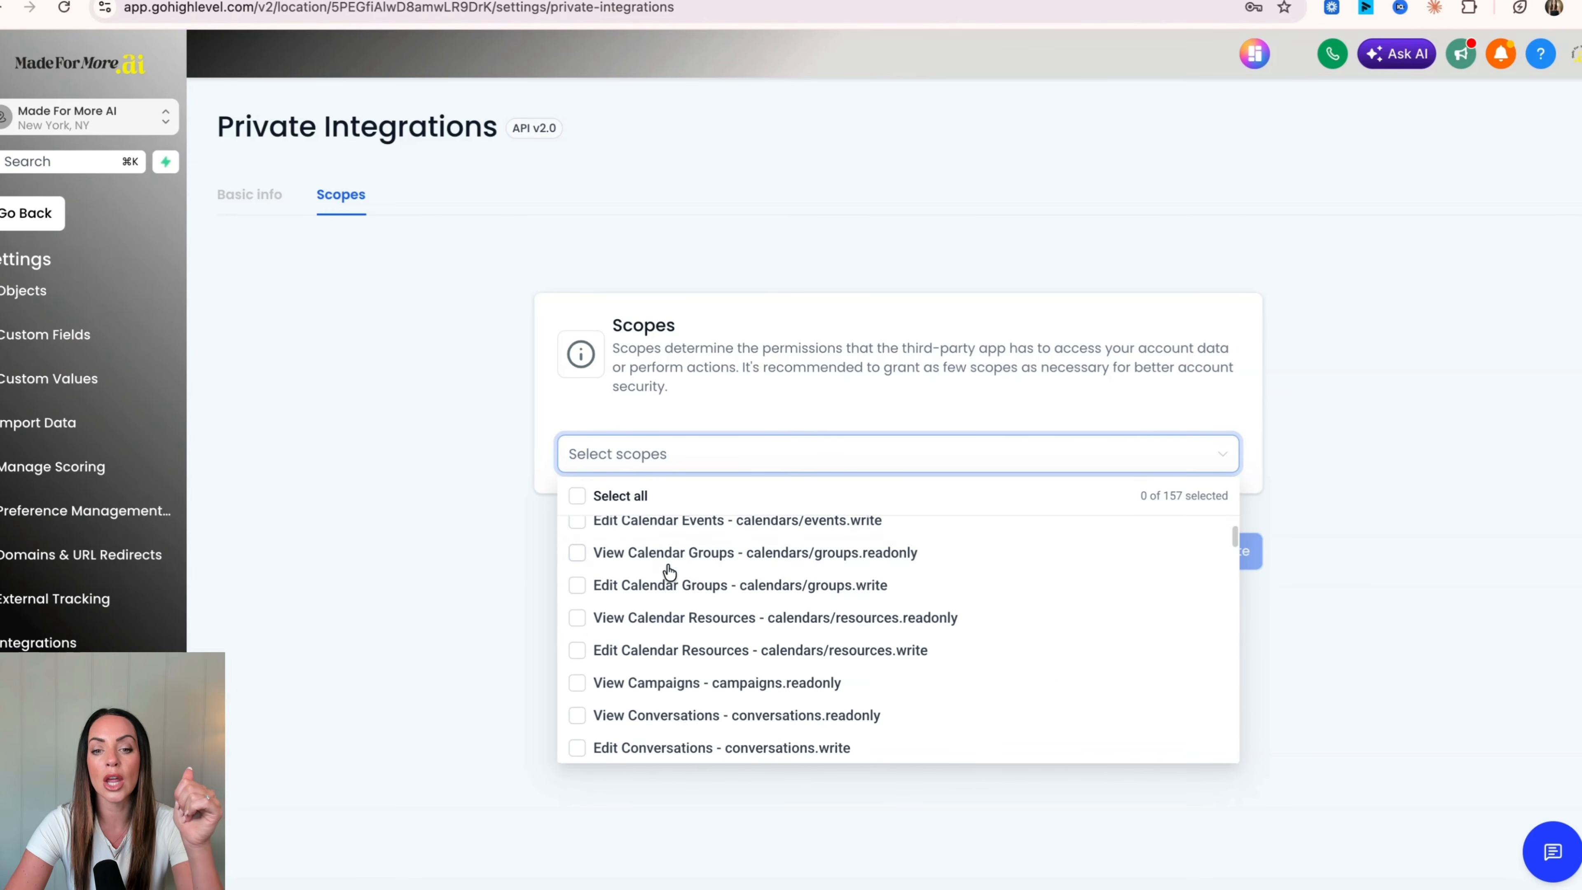
scroll(670, 571, up, 20)
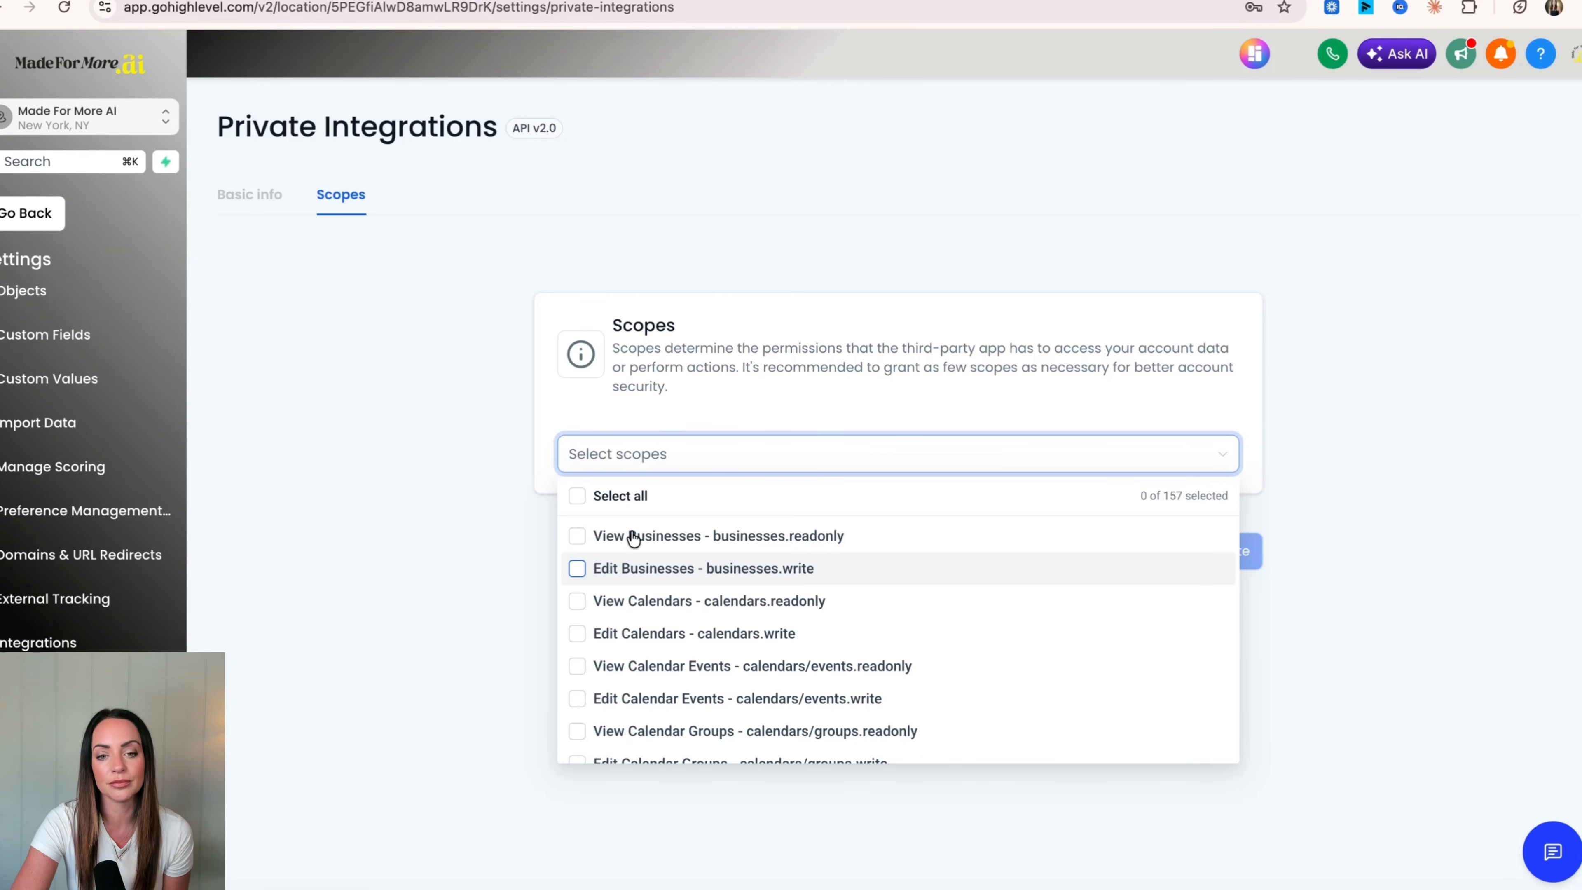
click(578, 537)
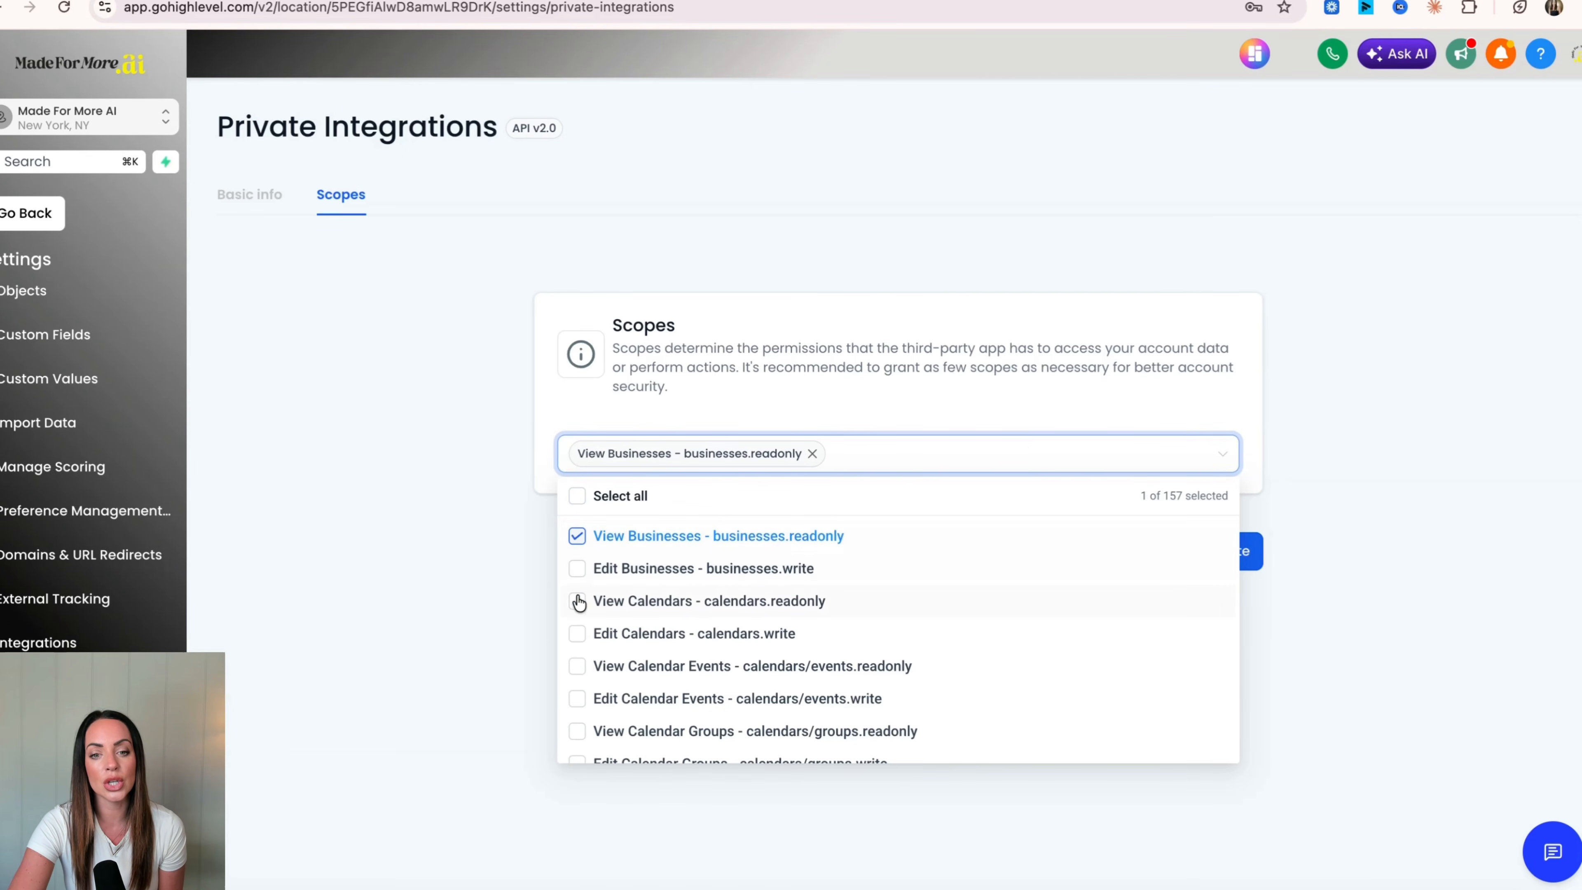
click(579, 602)
click(578, 667)
scroll(619, 692, down, 2)
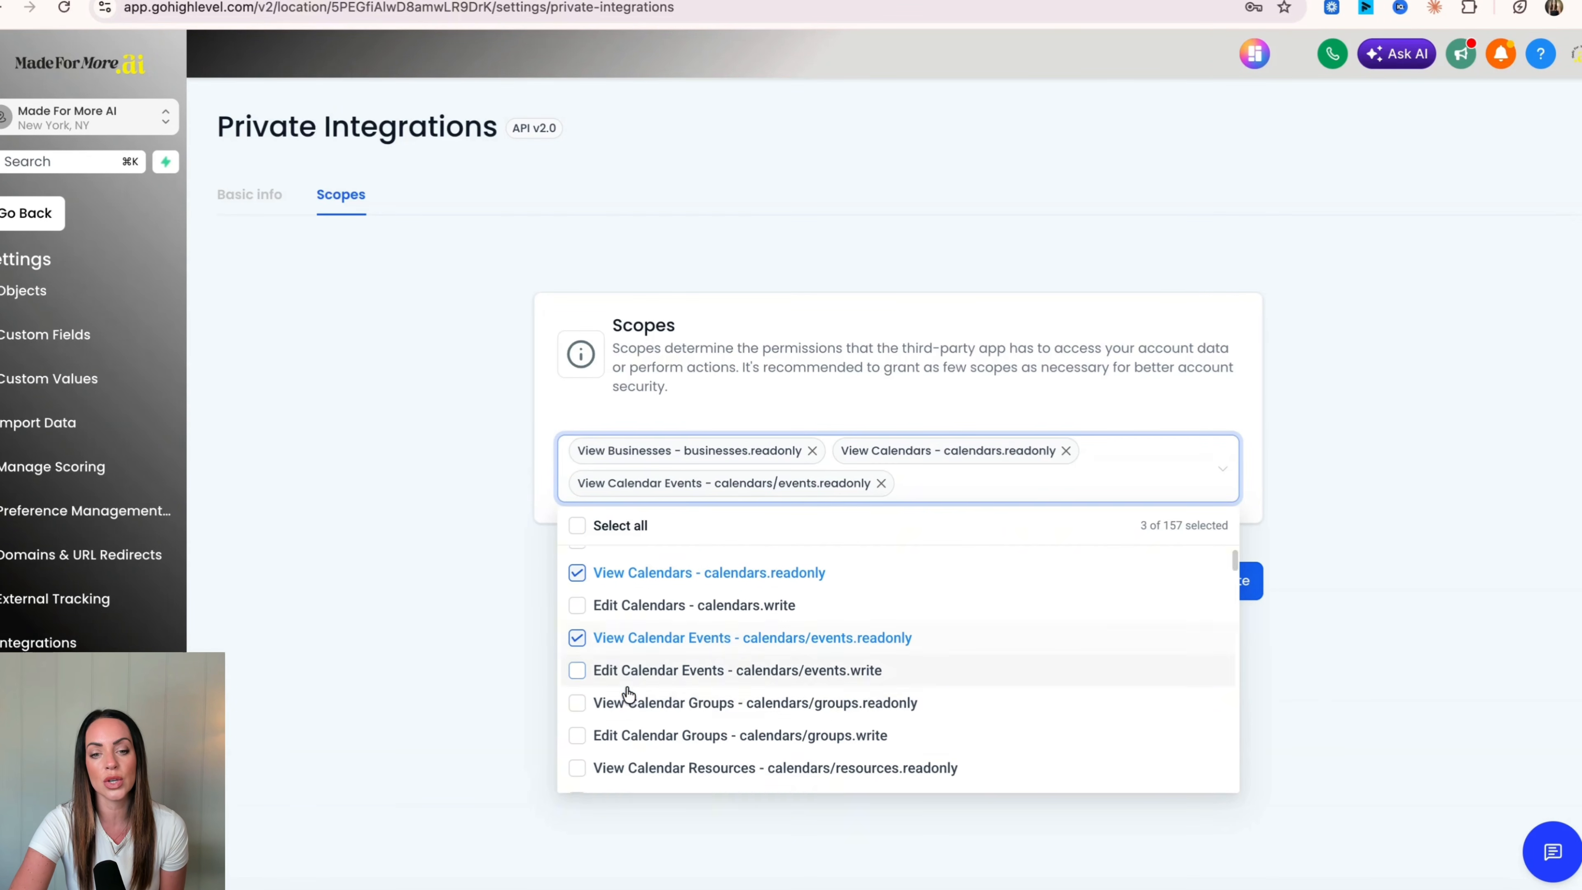
click(577, 701)
click(578, 784)
Add the View Conversations and View Campaigns read-only scopes, and create the integration.
scroll(579, 776, down, 3)
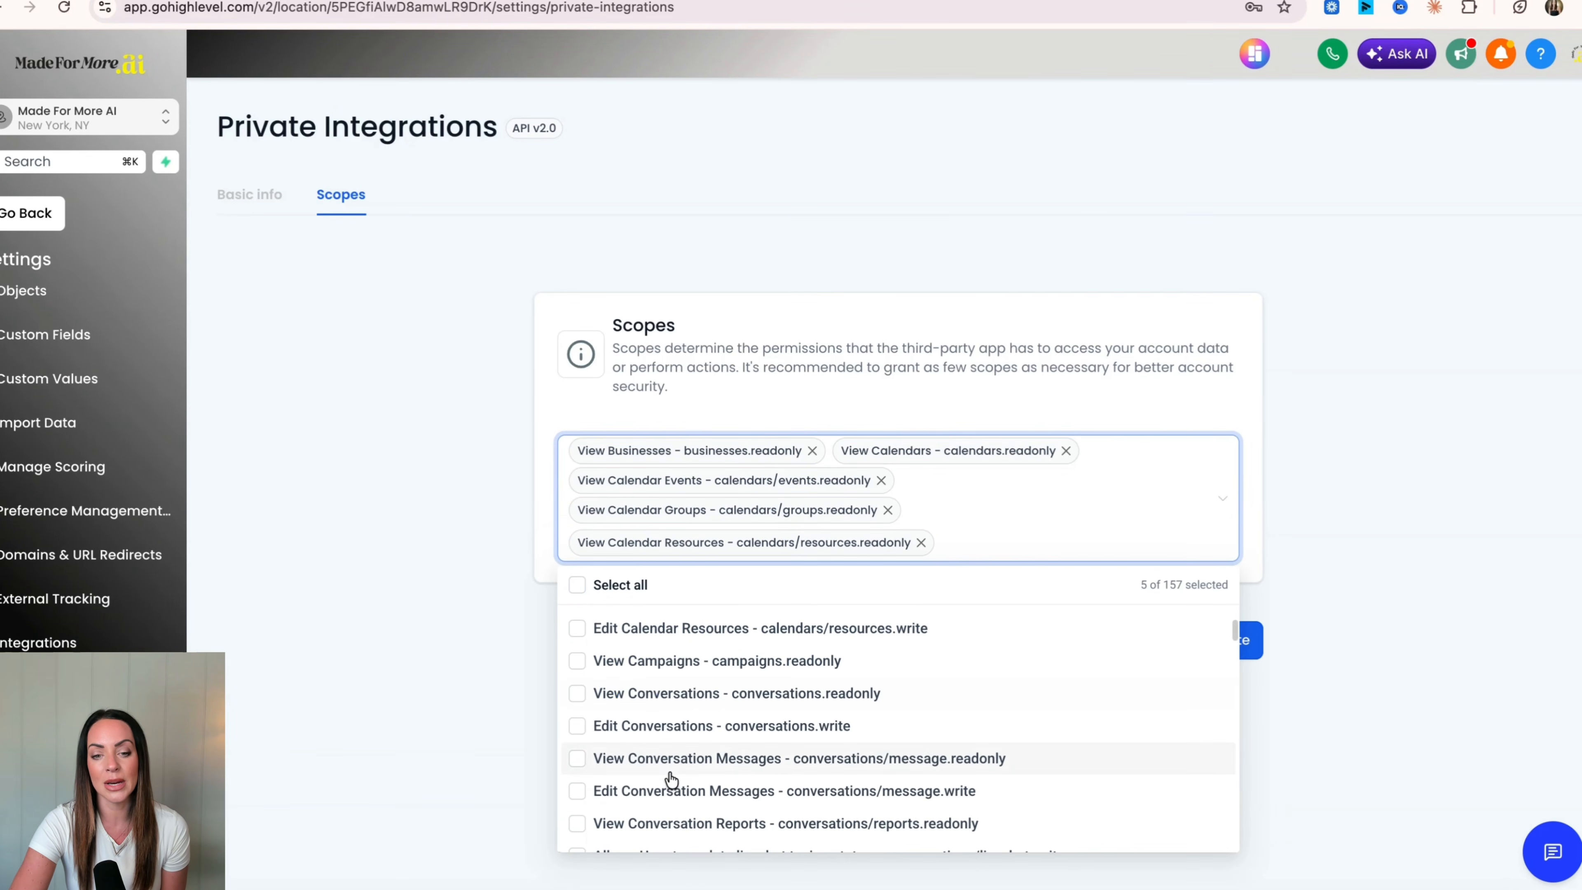
click(577, 693)
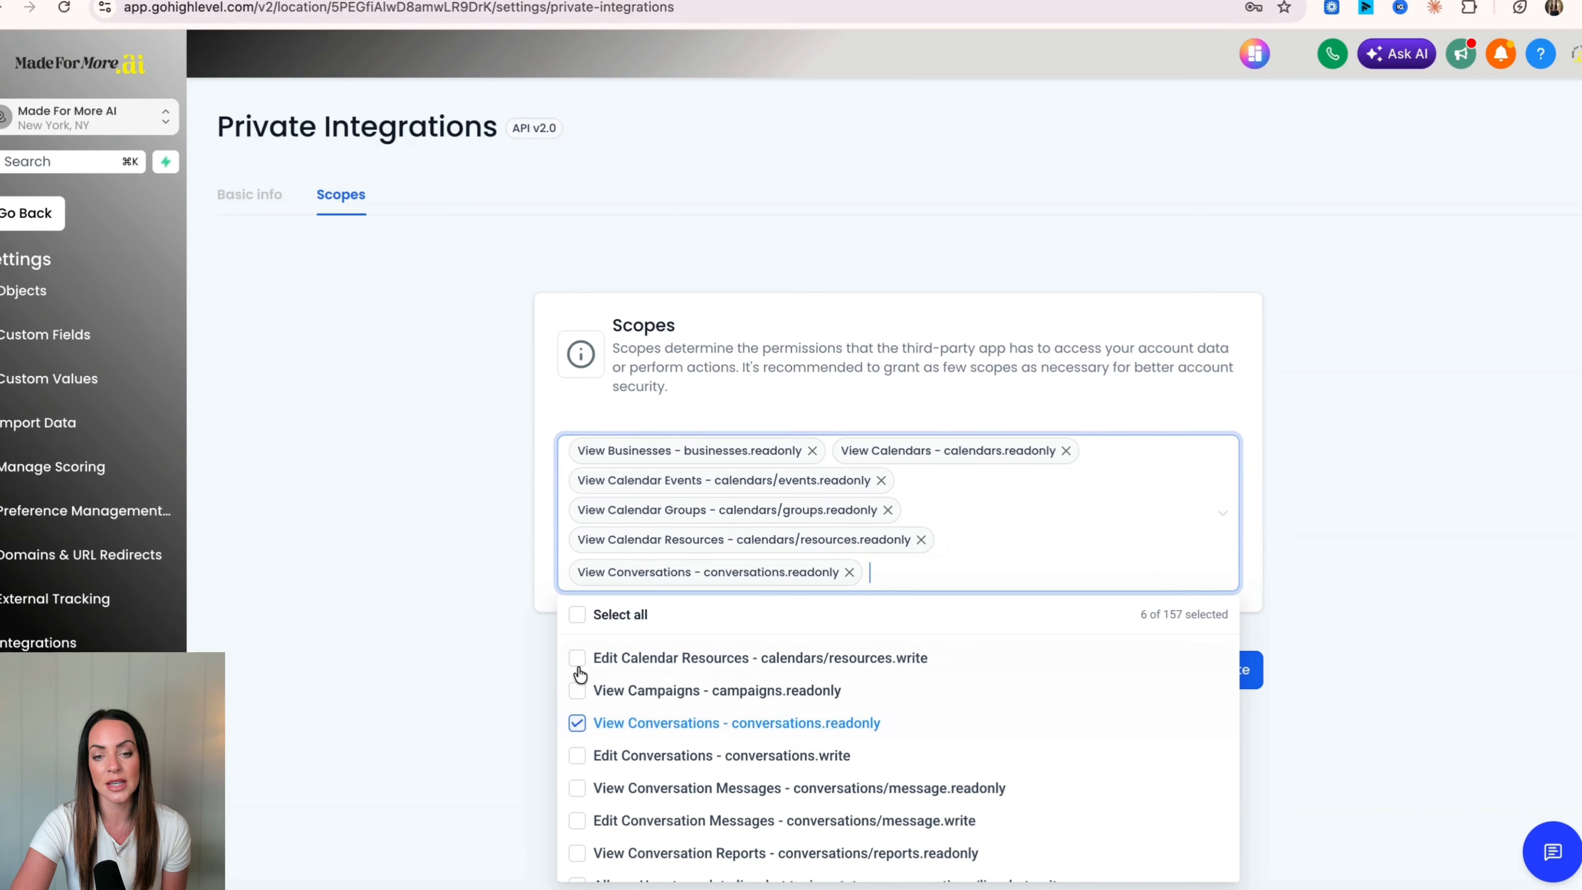
click(577, 690)
click(1385, 397)
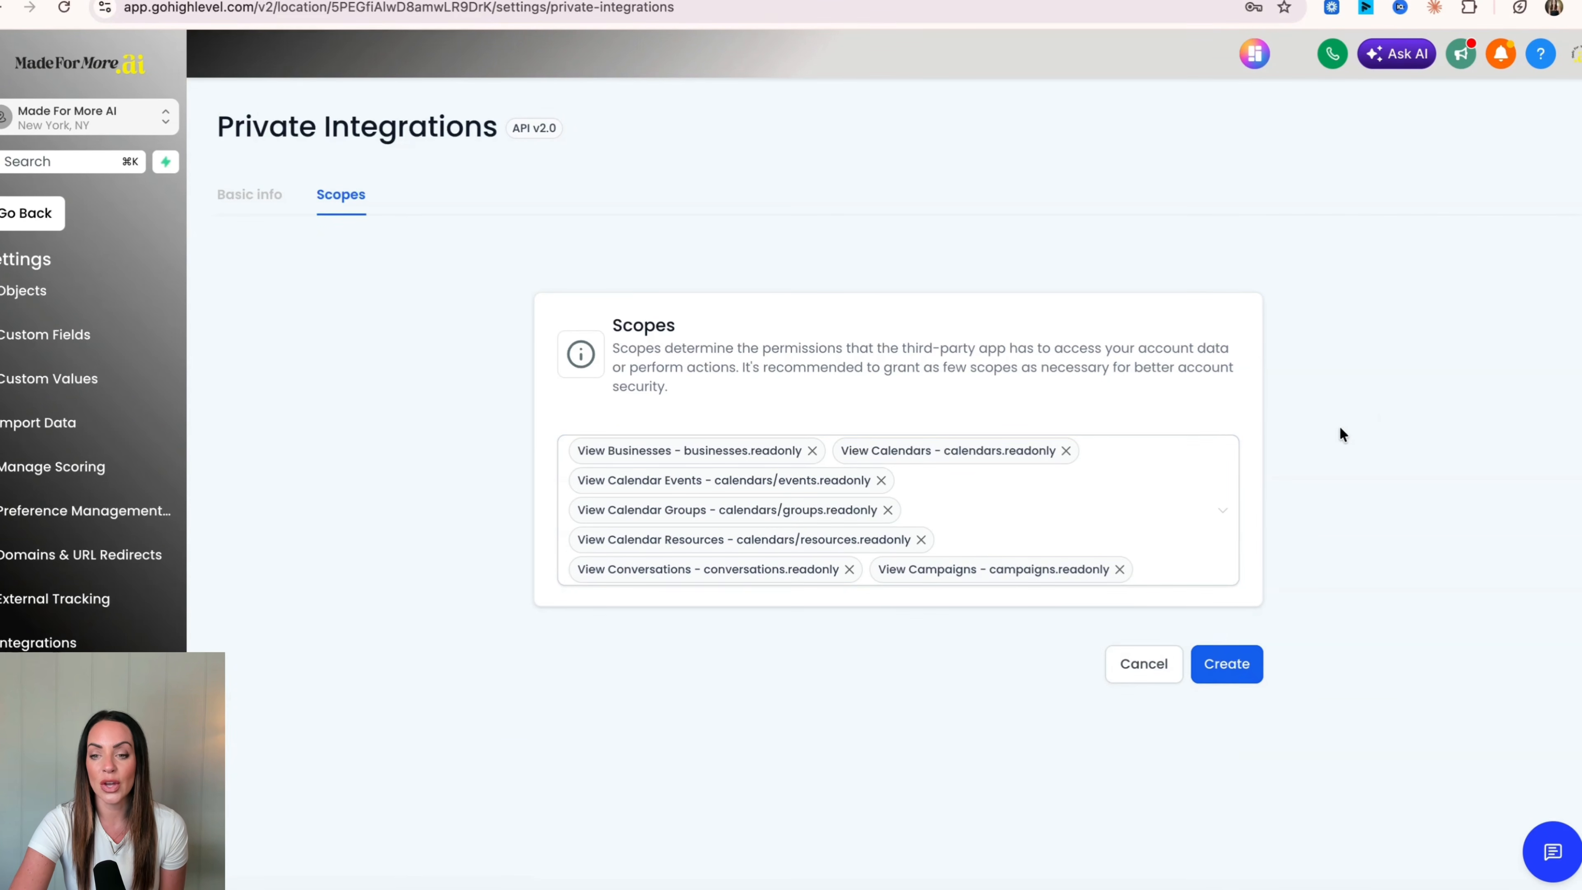
click(1224, 665)
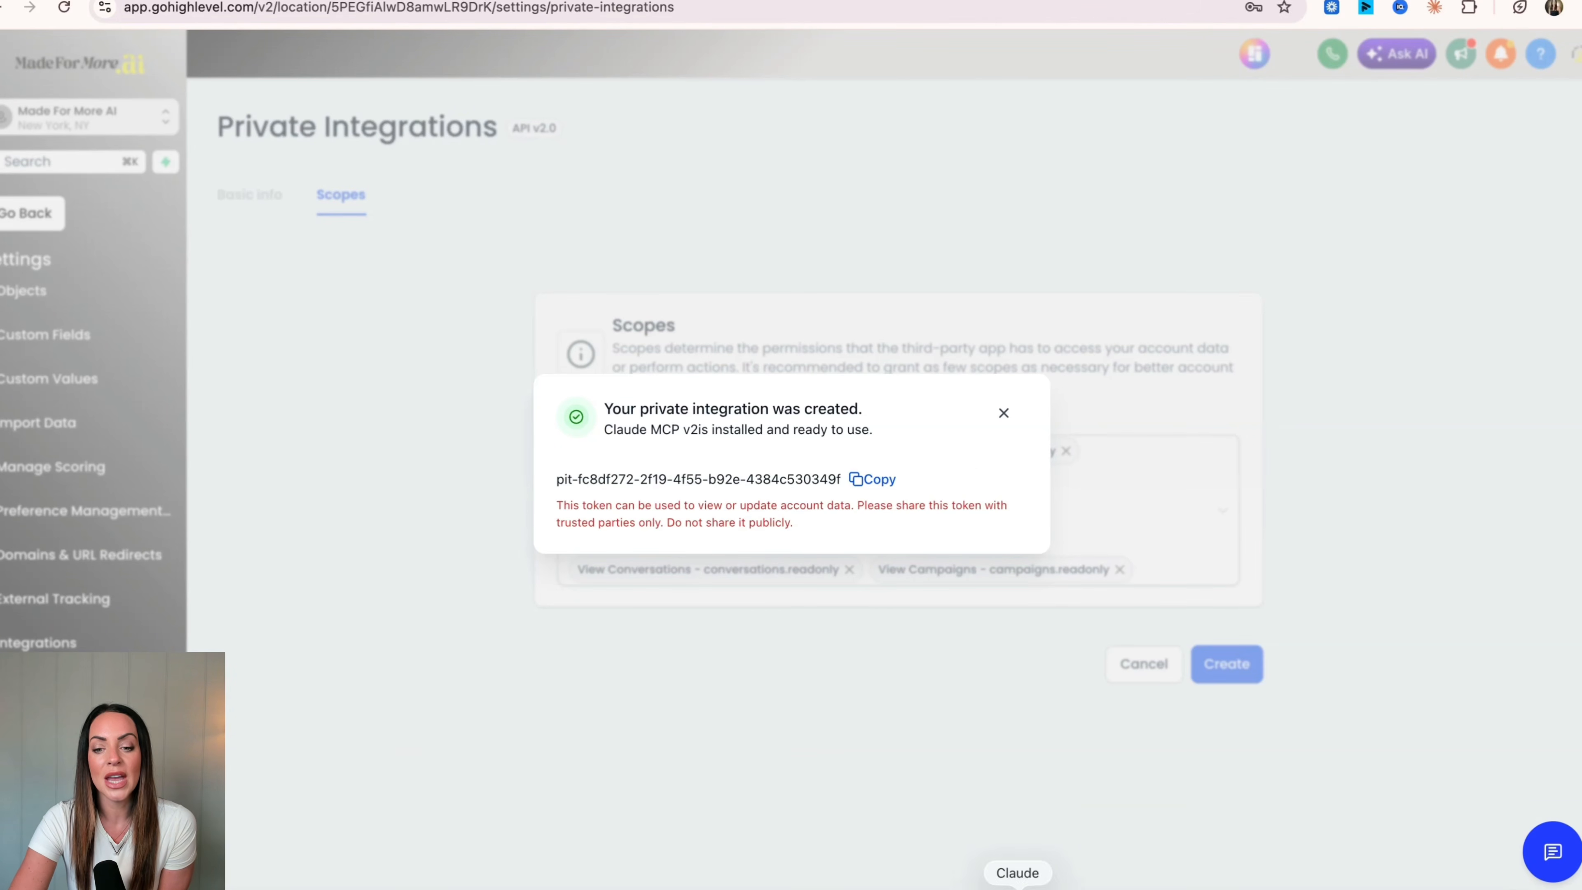
Switch to the Claude desktop app and examine the custom connector form without adding a connector.
click(1019, 884)
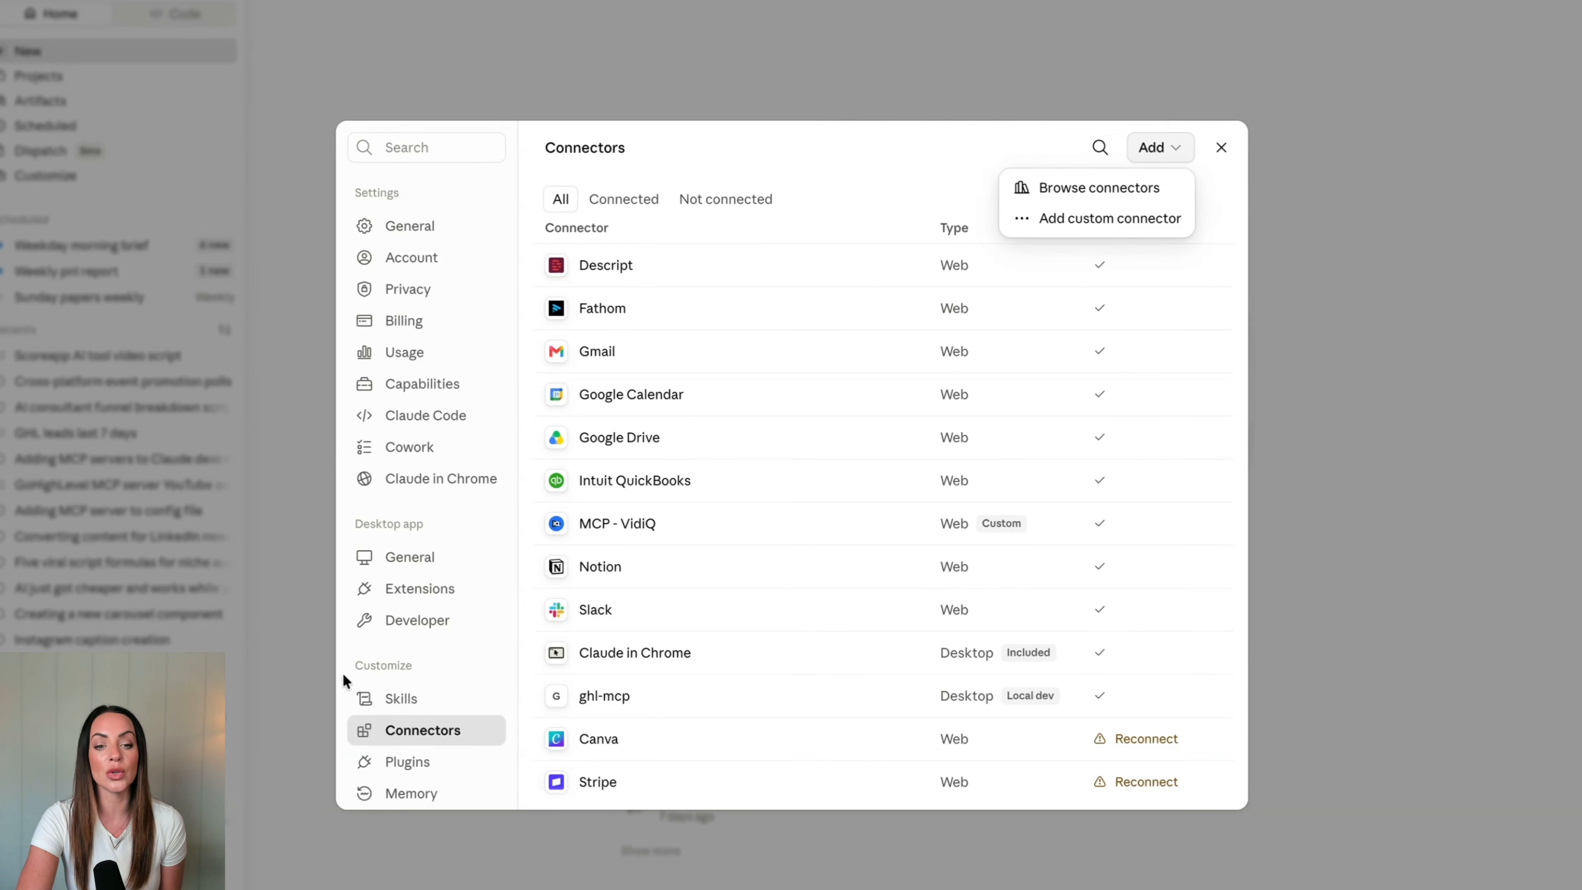
click(1085, 216)
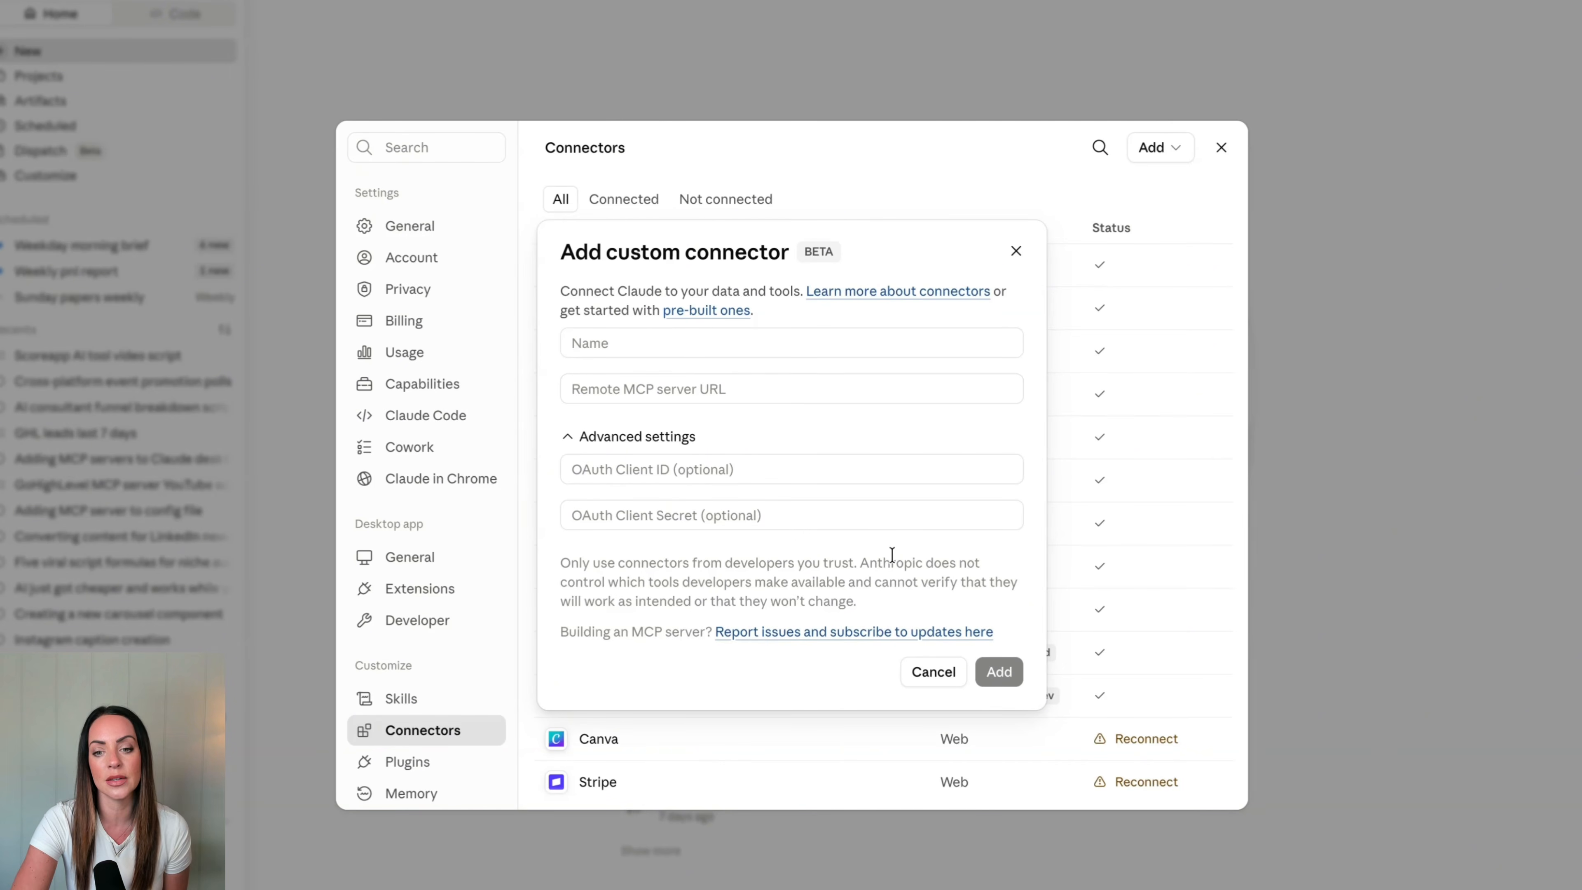
click(928, 672)
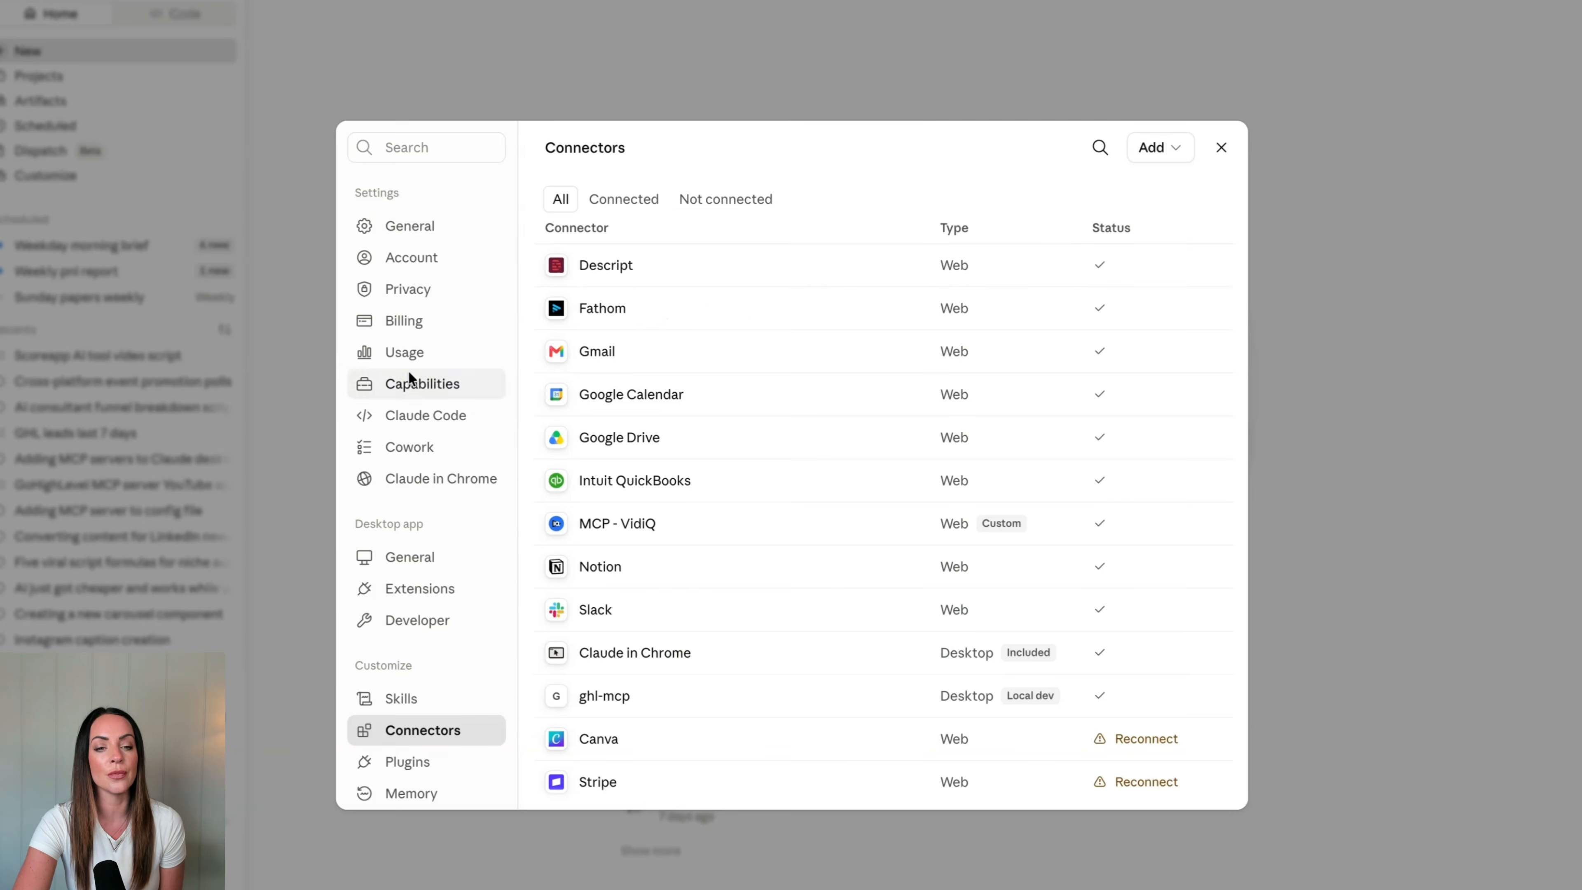
Open claude_desktop_config.json through the developer settings for local MCP servers and review its contents.
click(424, 620)
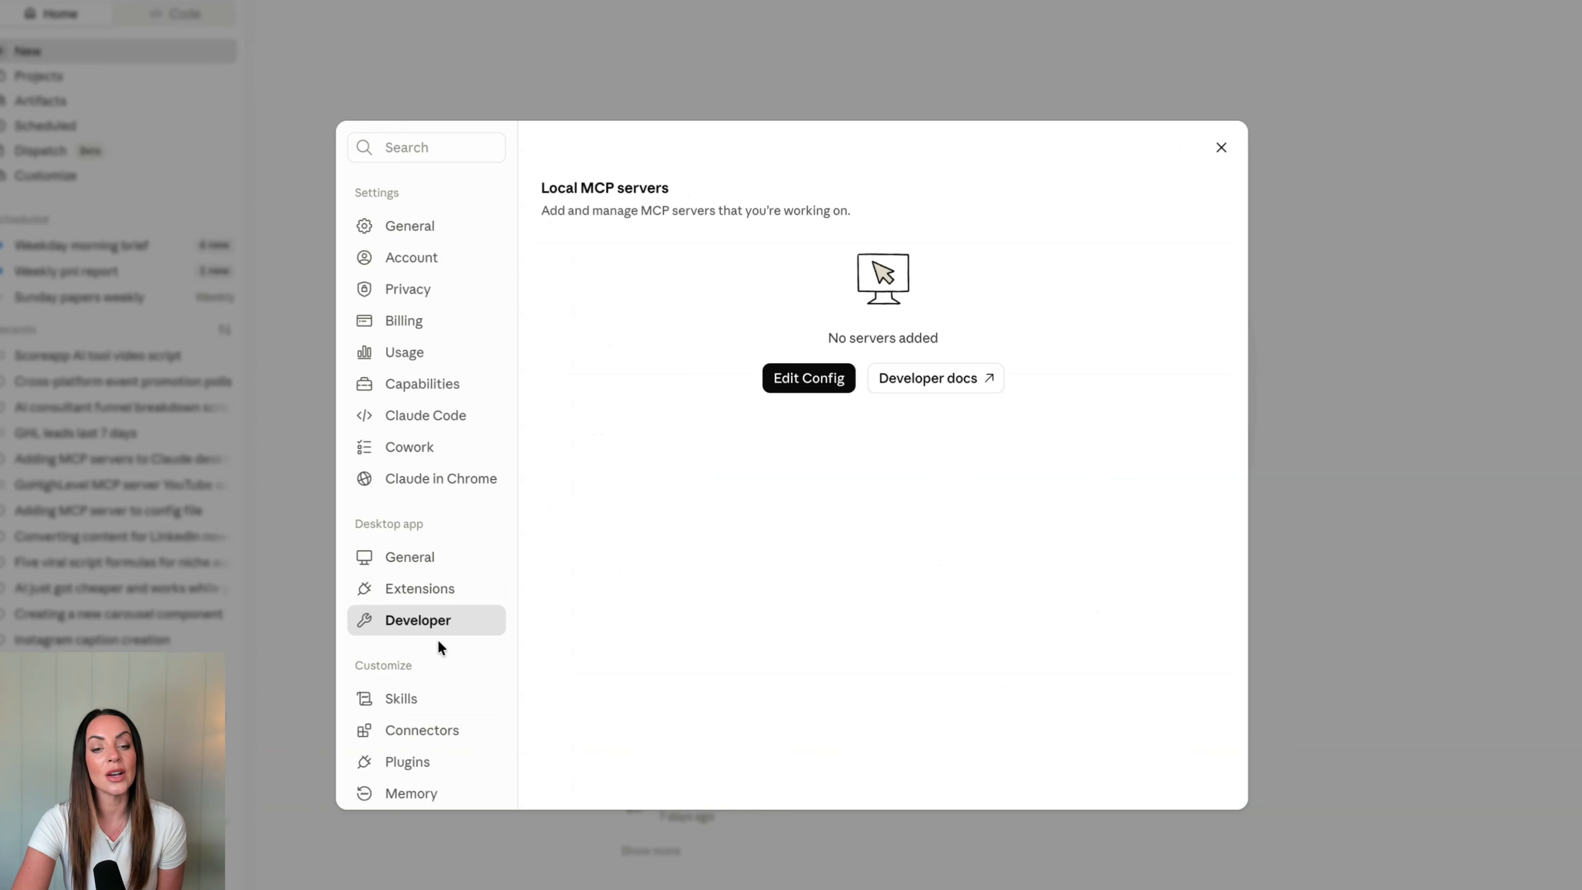
click(803, 379)
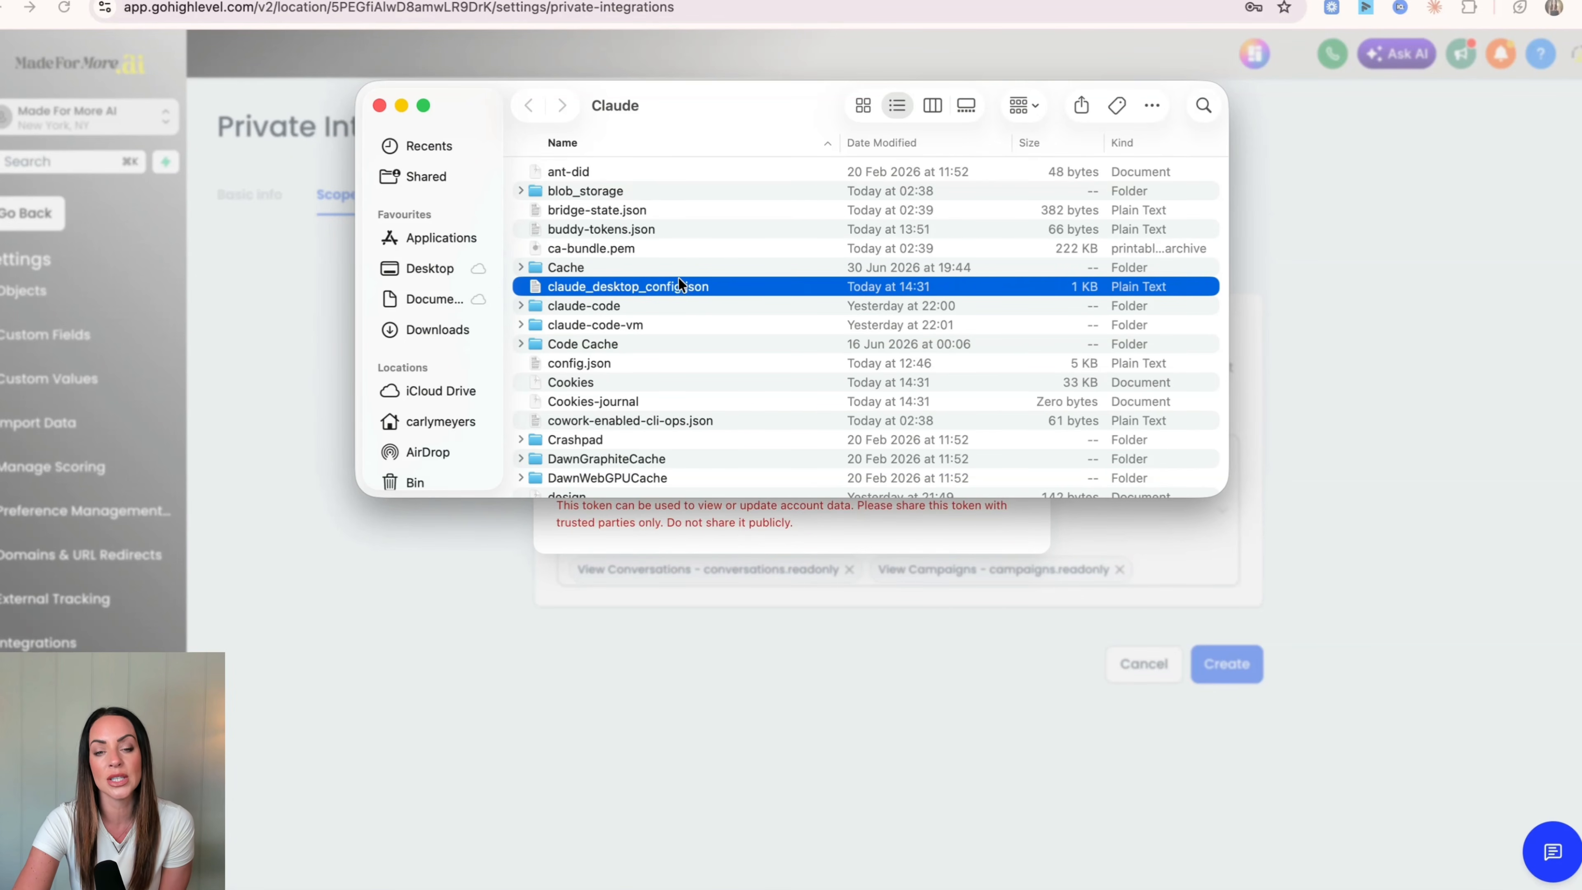
double_click(578, 286)
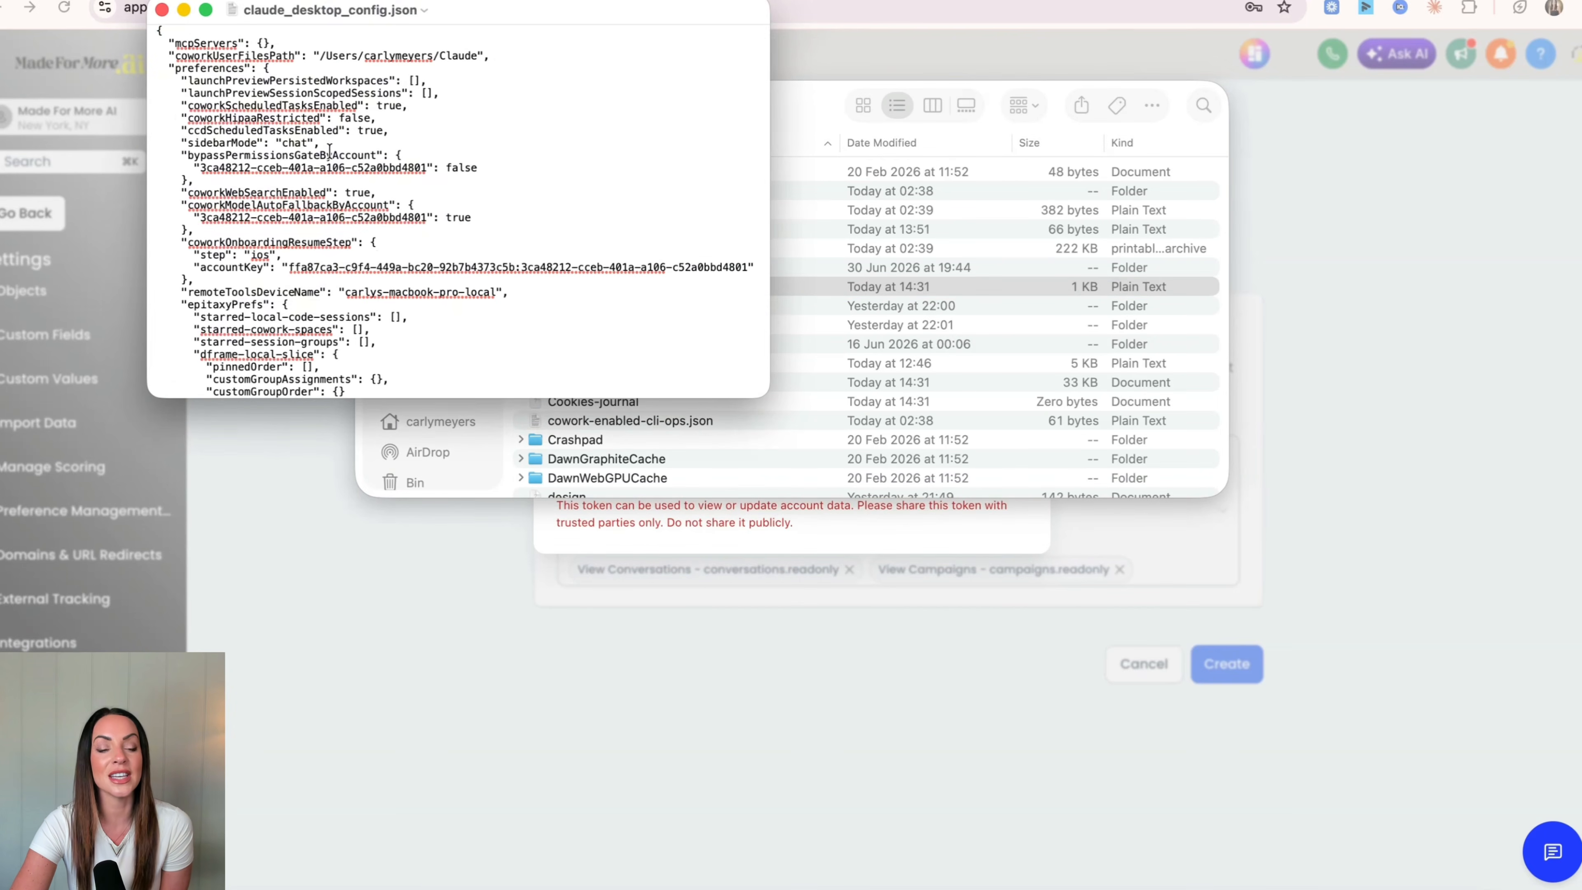
scroll(312, 218, down, 8)
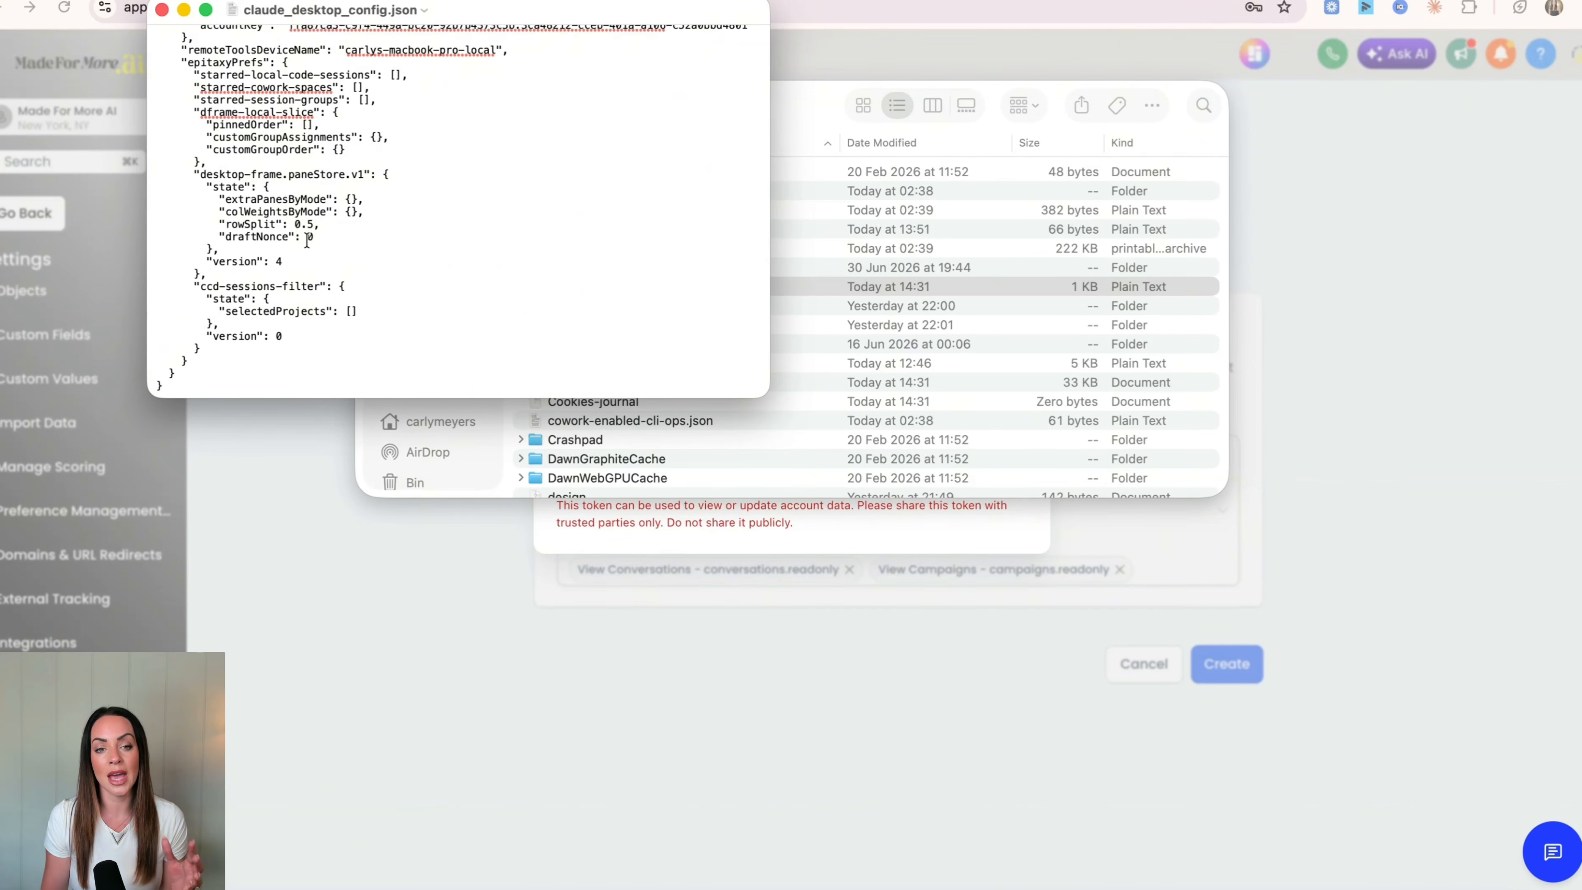
scroll(336, 129, up, 5)
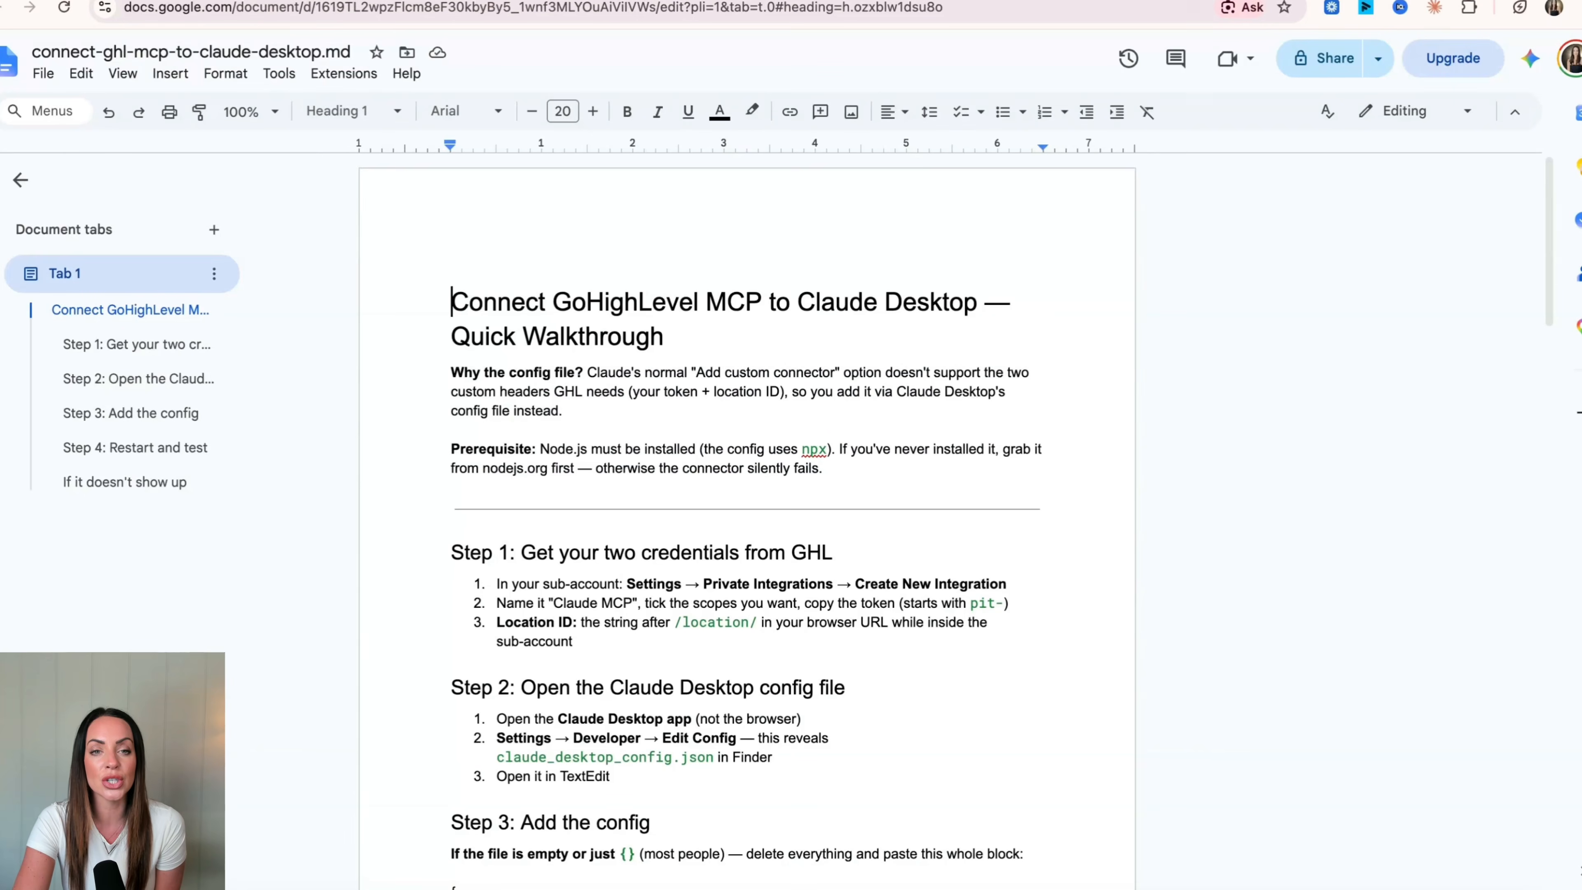
Select the ghl-mcp server block under Step 3 of the connect-ghl-mcp-to-claude-desktop.md walkthrough in Google Docs.
scroll(566, 548, down, 10)
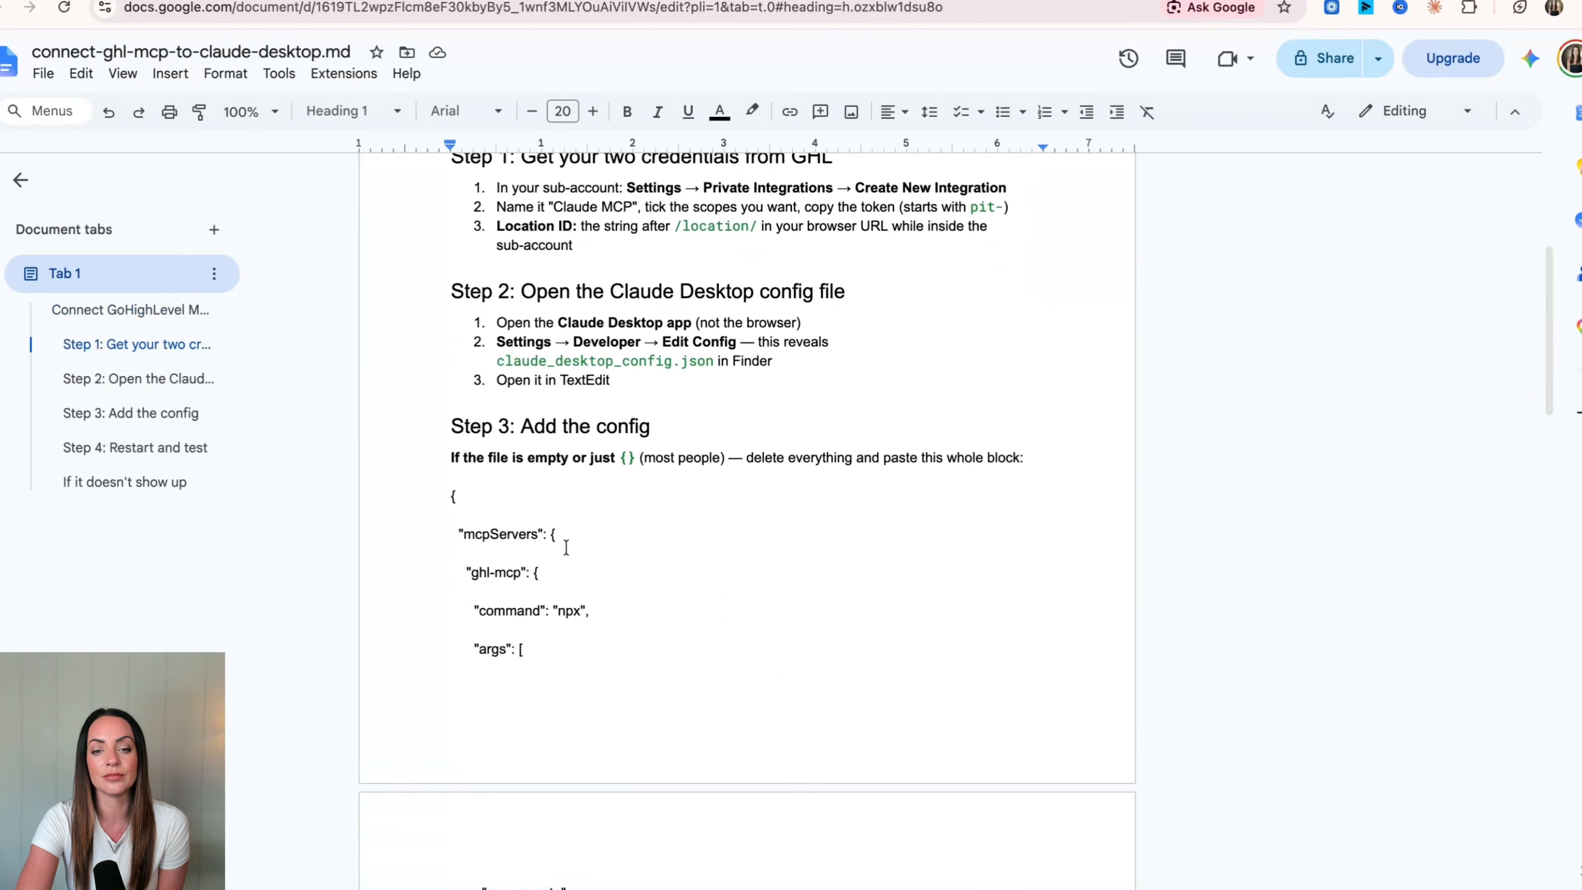
scroll(565, 548, up, 3)
drag(451, 467, 662, 701)
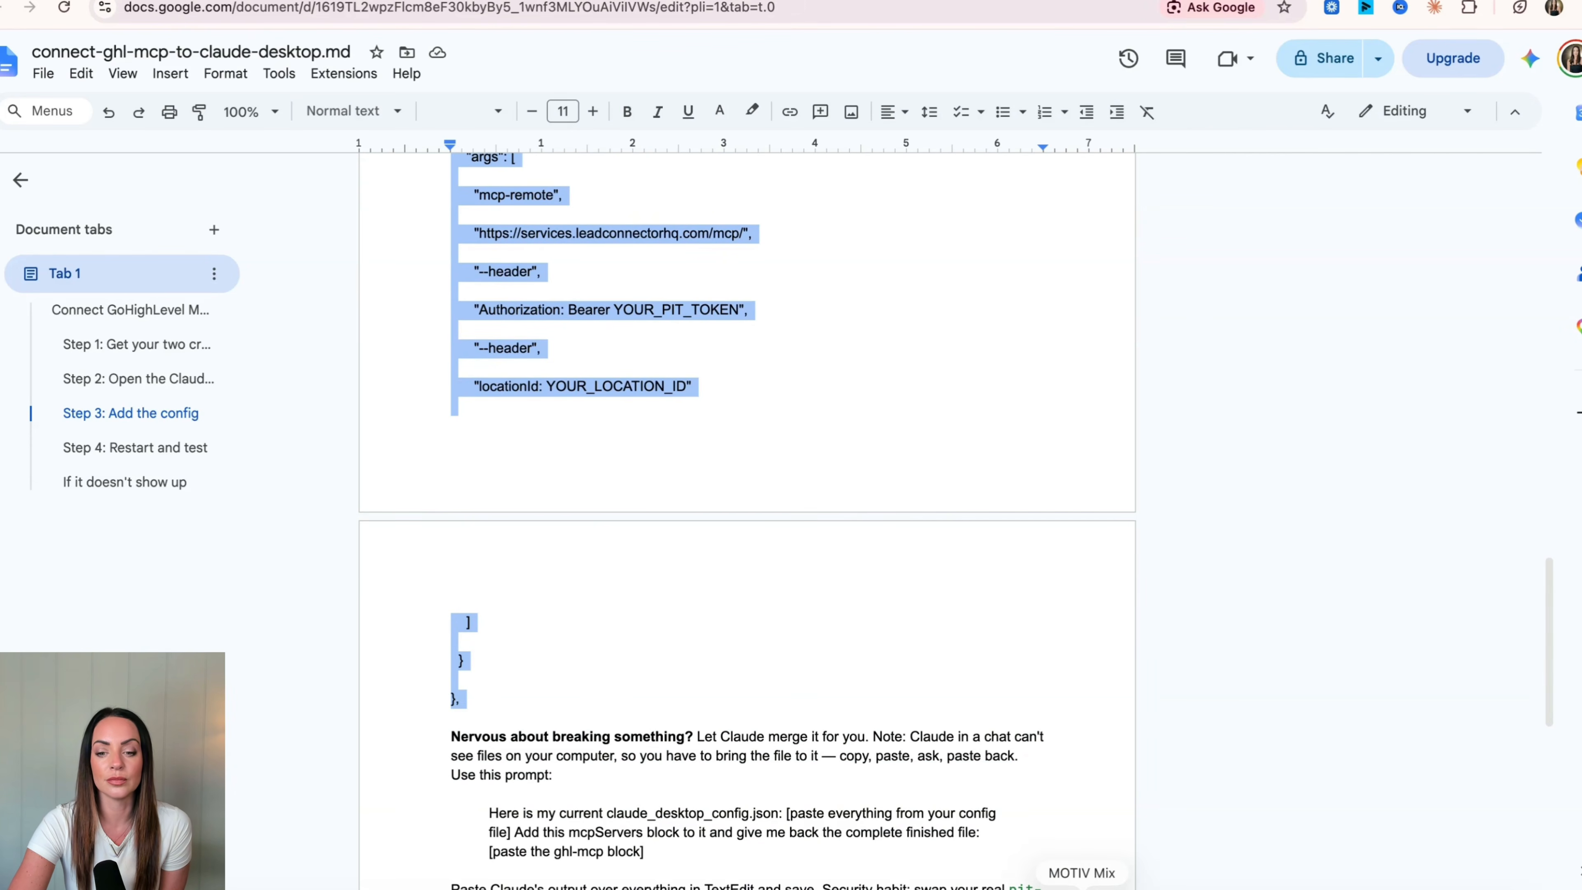
Return to the Claude desktop app and reopen claude_desktop_config.json from the local MCP server settings.
click(1018, 888)
click(809, 378)
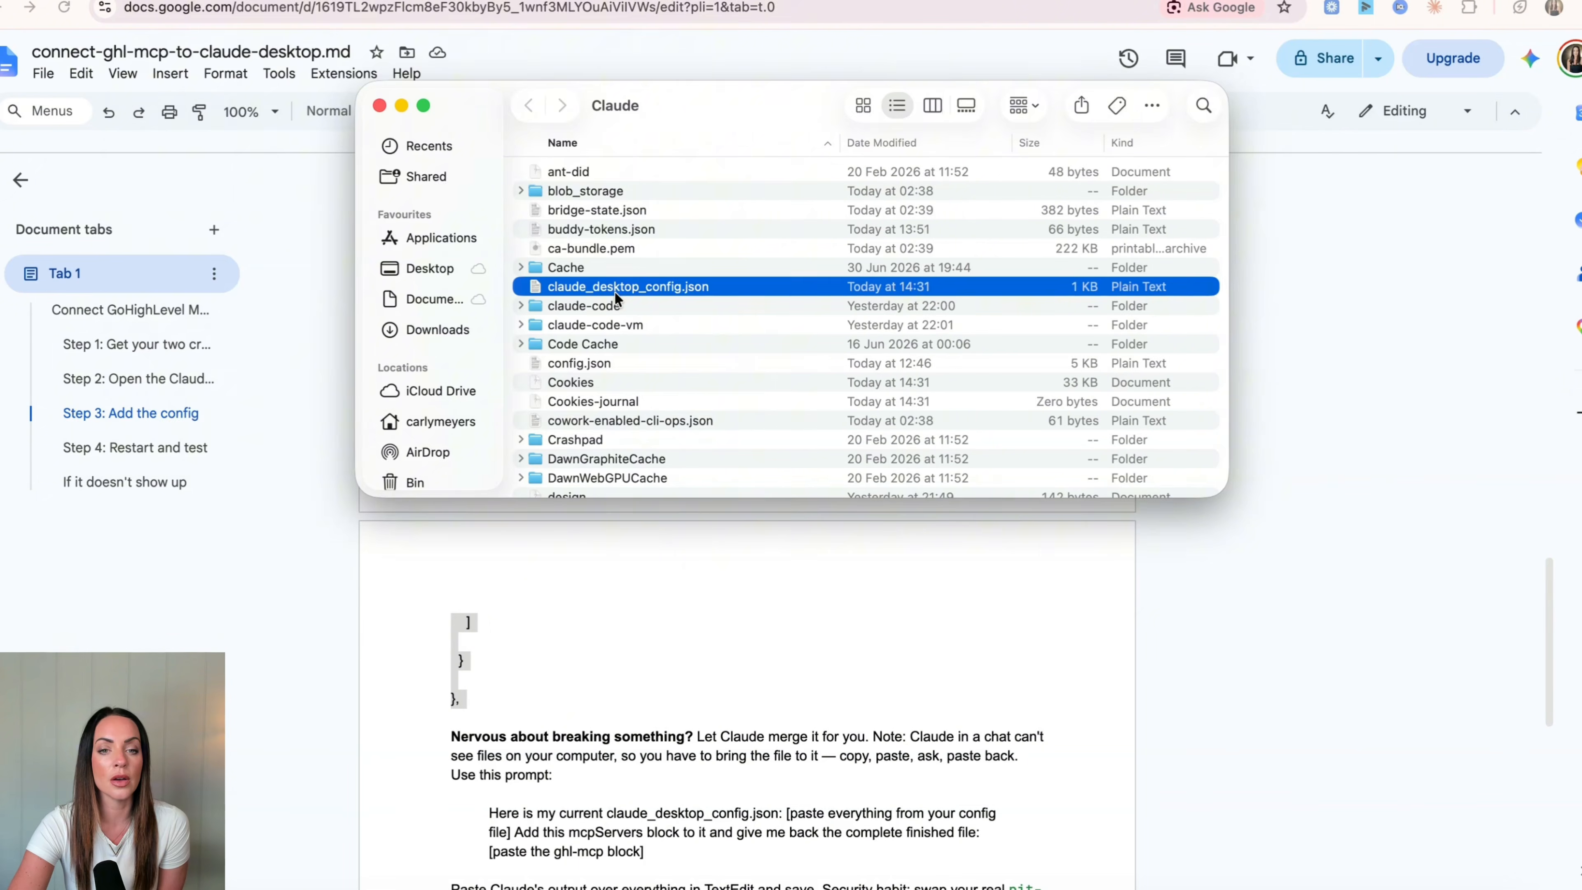
double_click(615, 290)
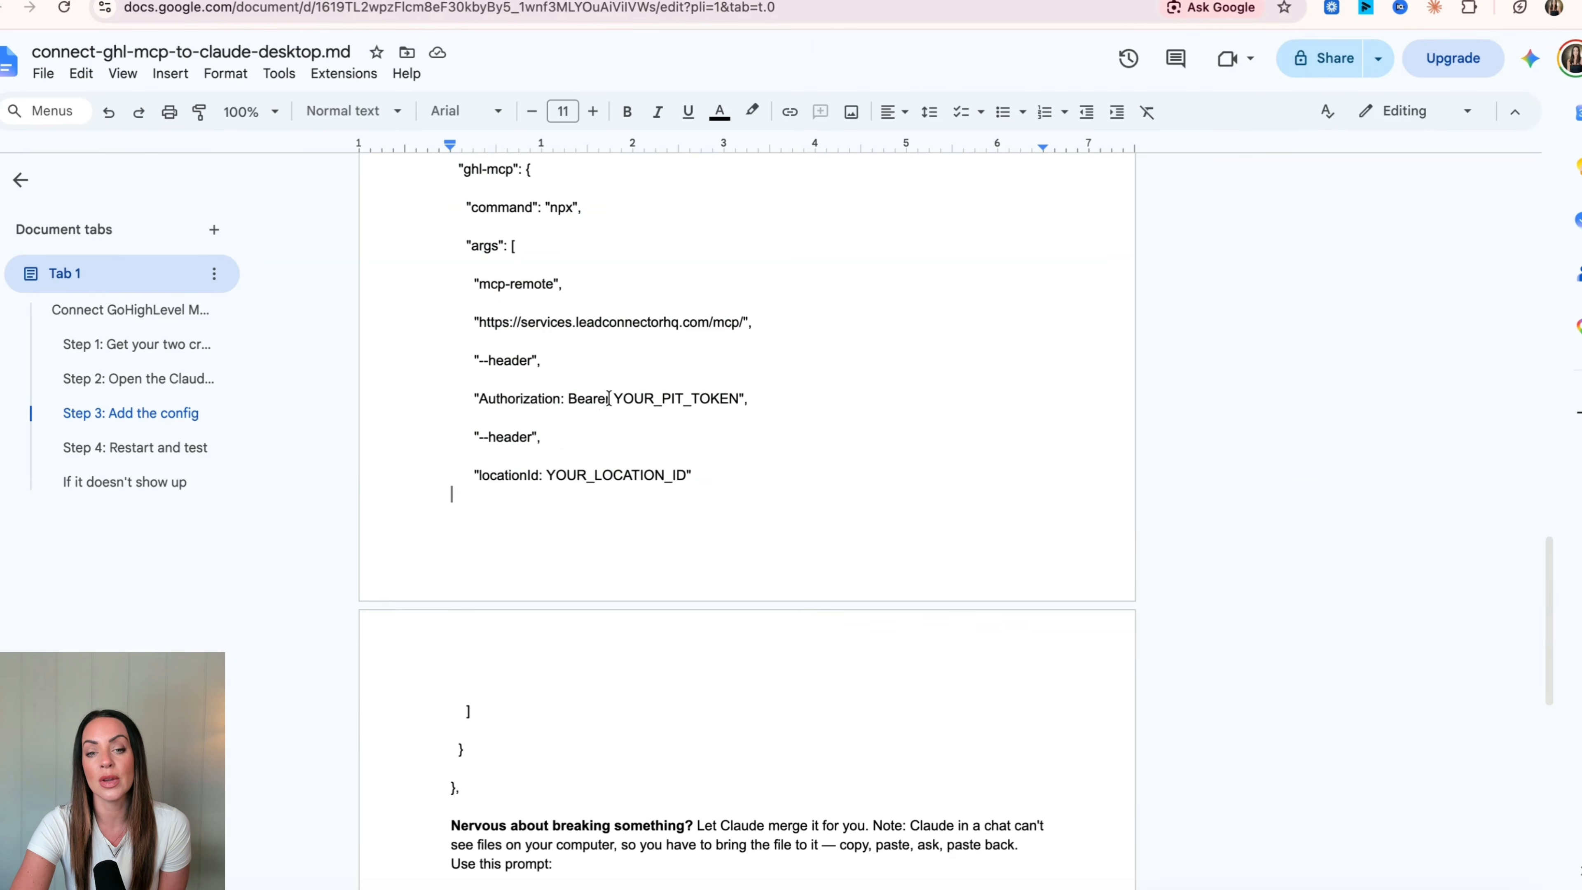
Highlight the YOUR_PIT_TOKEN and YOUR_LOCATION_ID placeholders in the walkthrough's config block.
drag(615, 392, 735, 392)
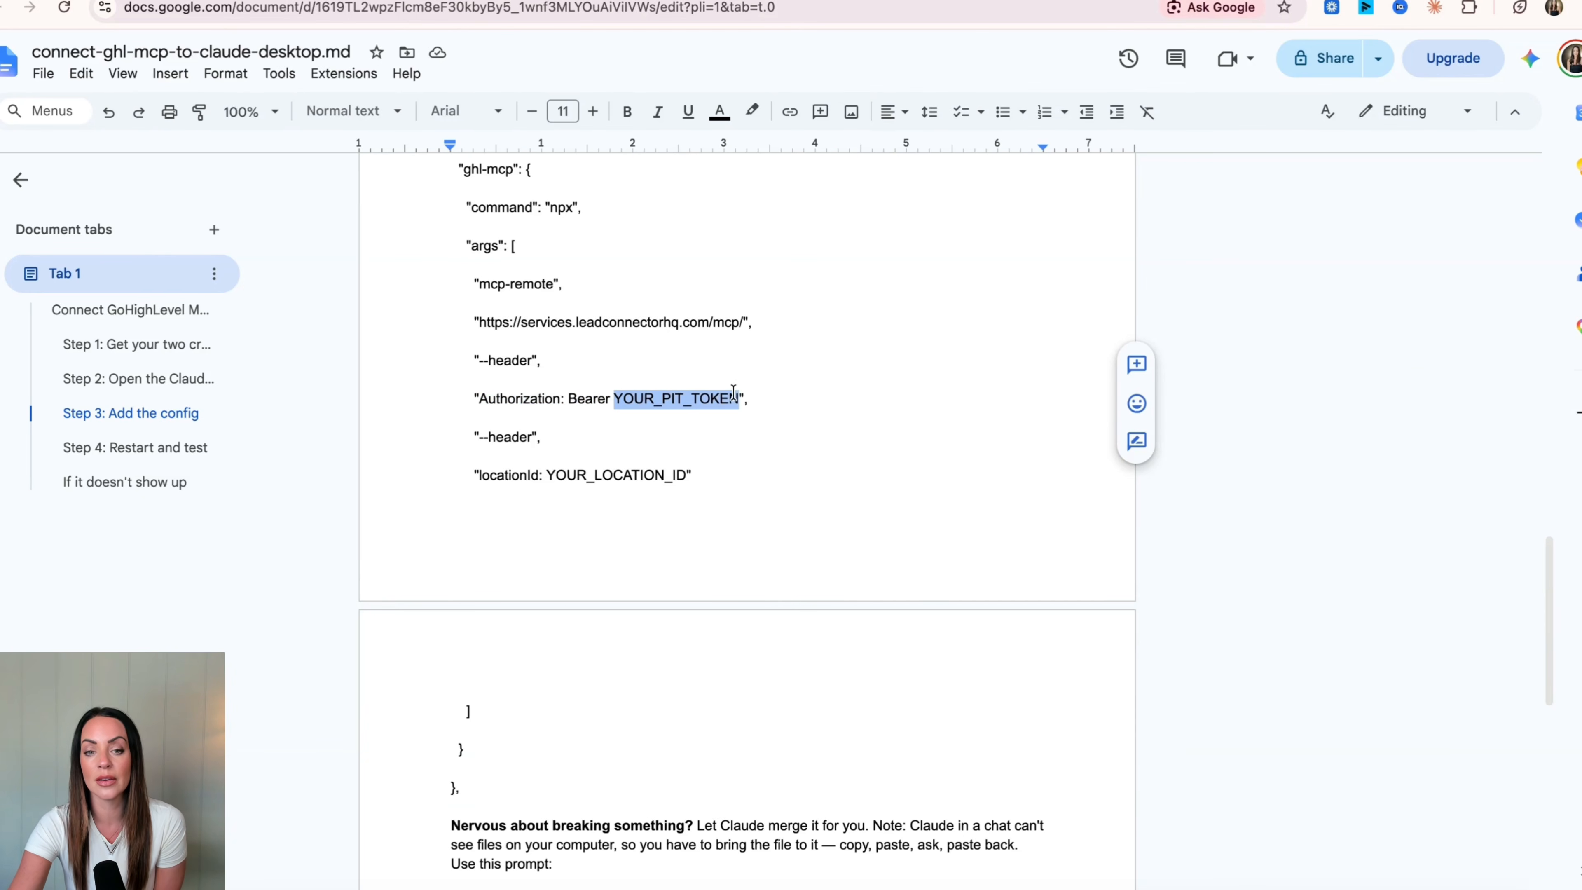
drag(546, 475, 688, 474)
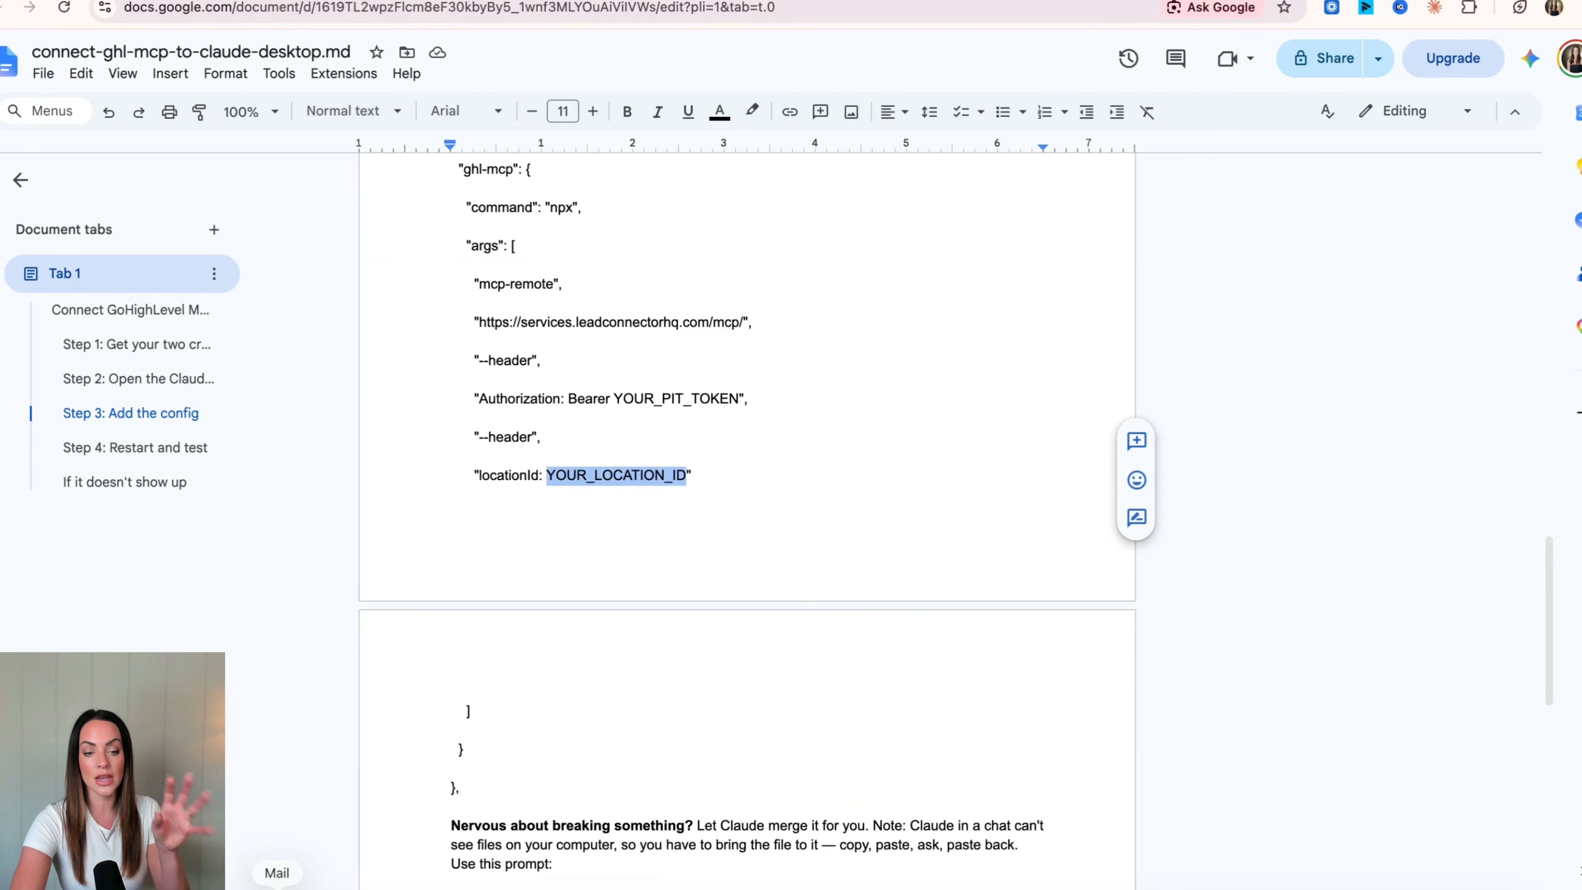
Open claude_desktop_config.json from the Claude folder in Finder and select its entire contents.
click(206, 886)
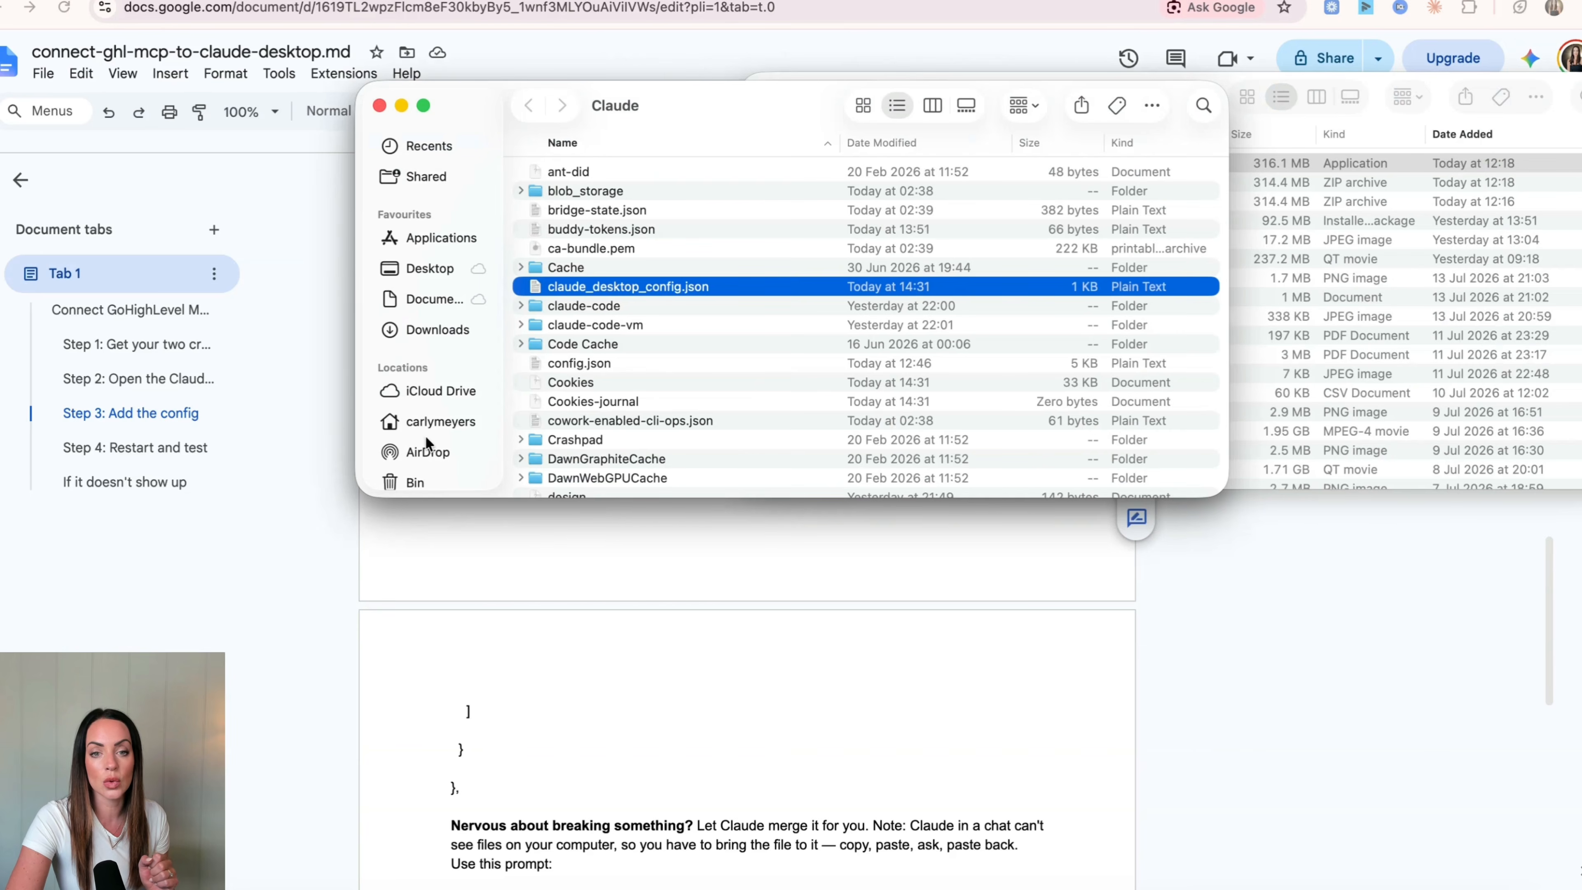
double_click(608, 286)
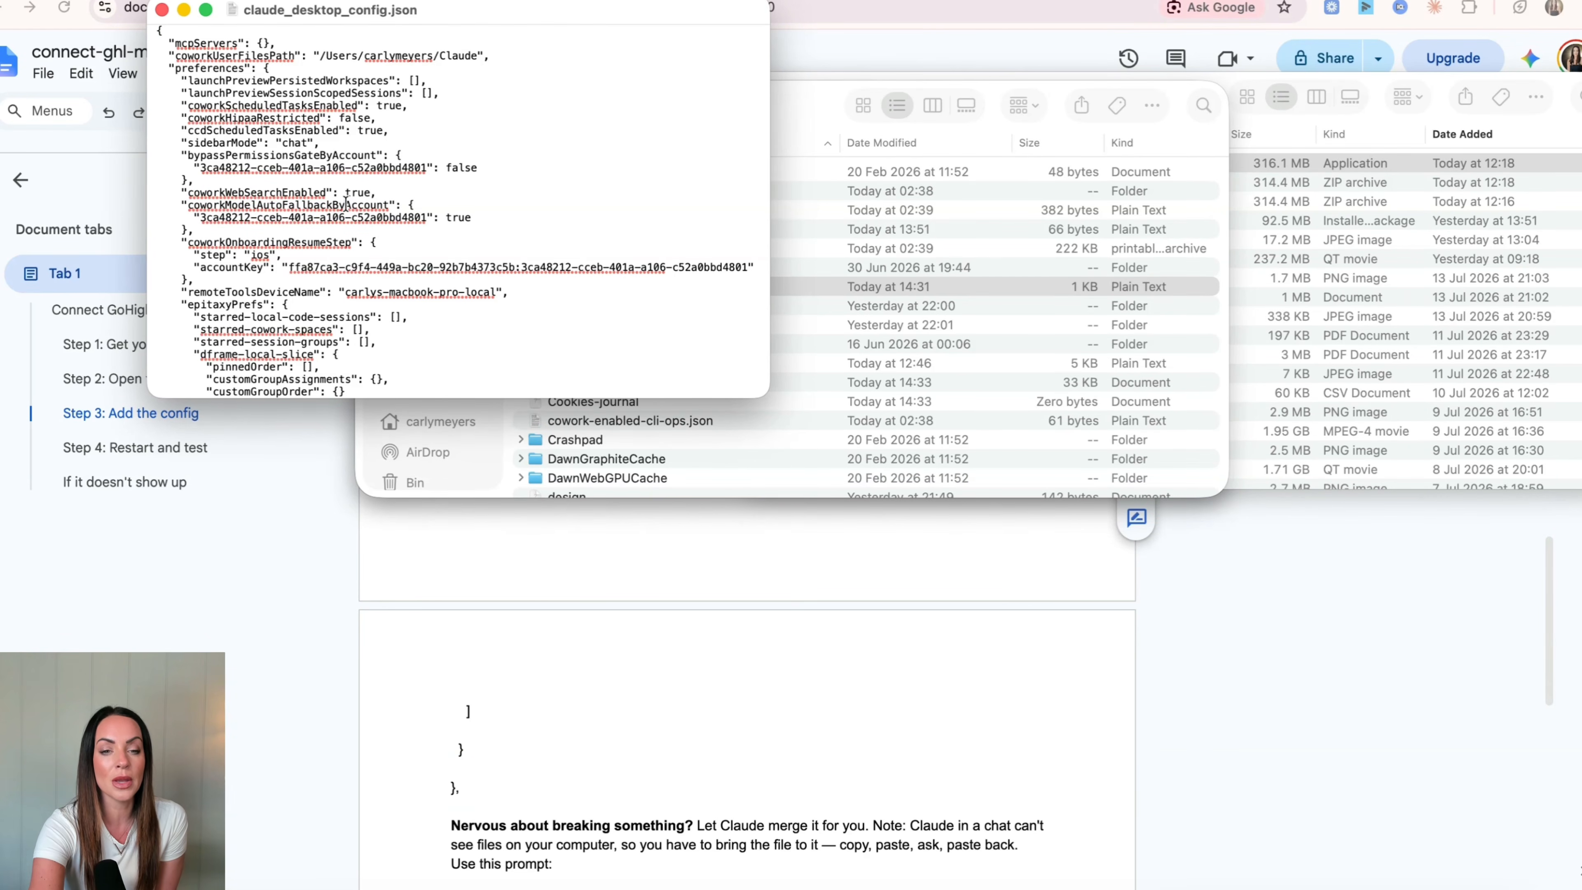
key(super+a)
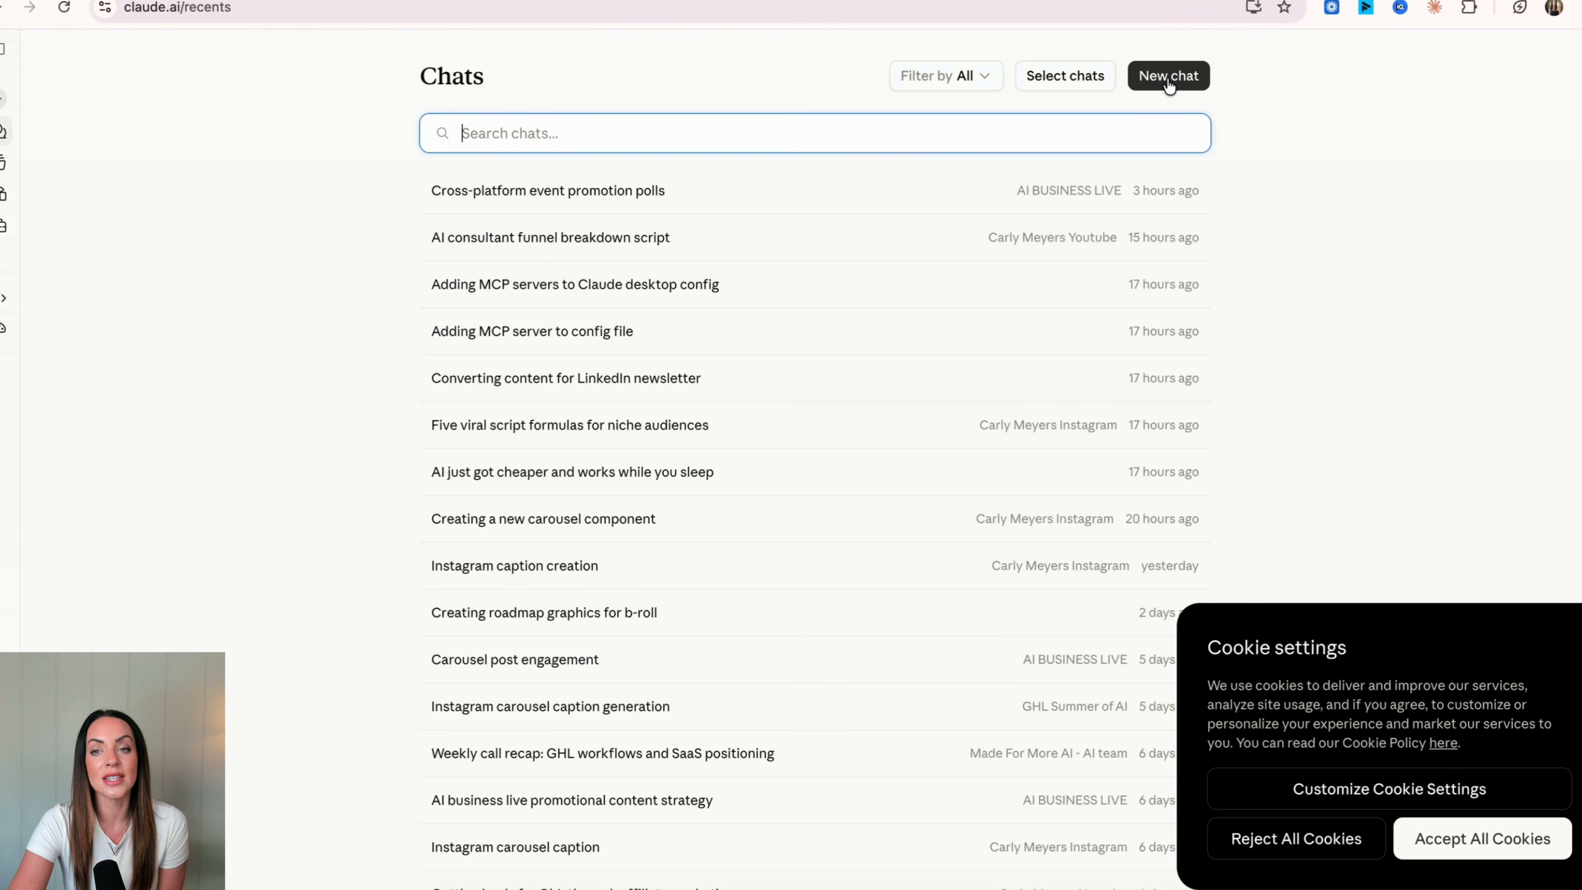
Start a new Claude chat in the browser and paste in the walkthrough's prompt for merging the mcpServers block into the config file.
click(1169, 78)
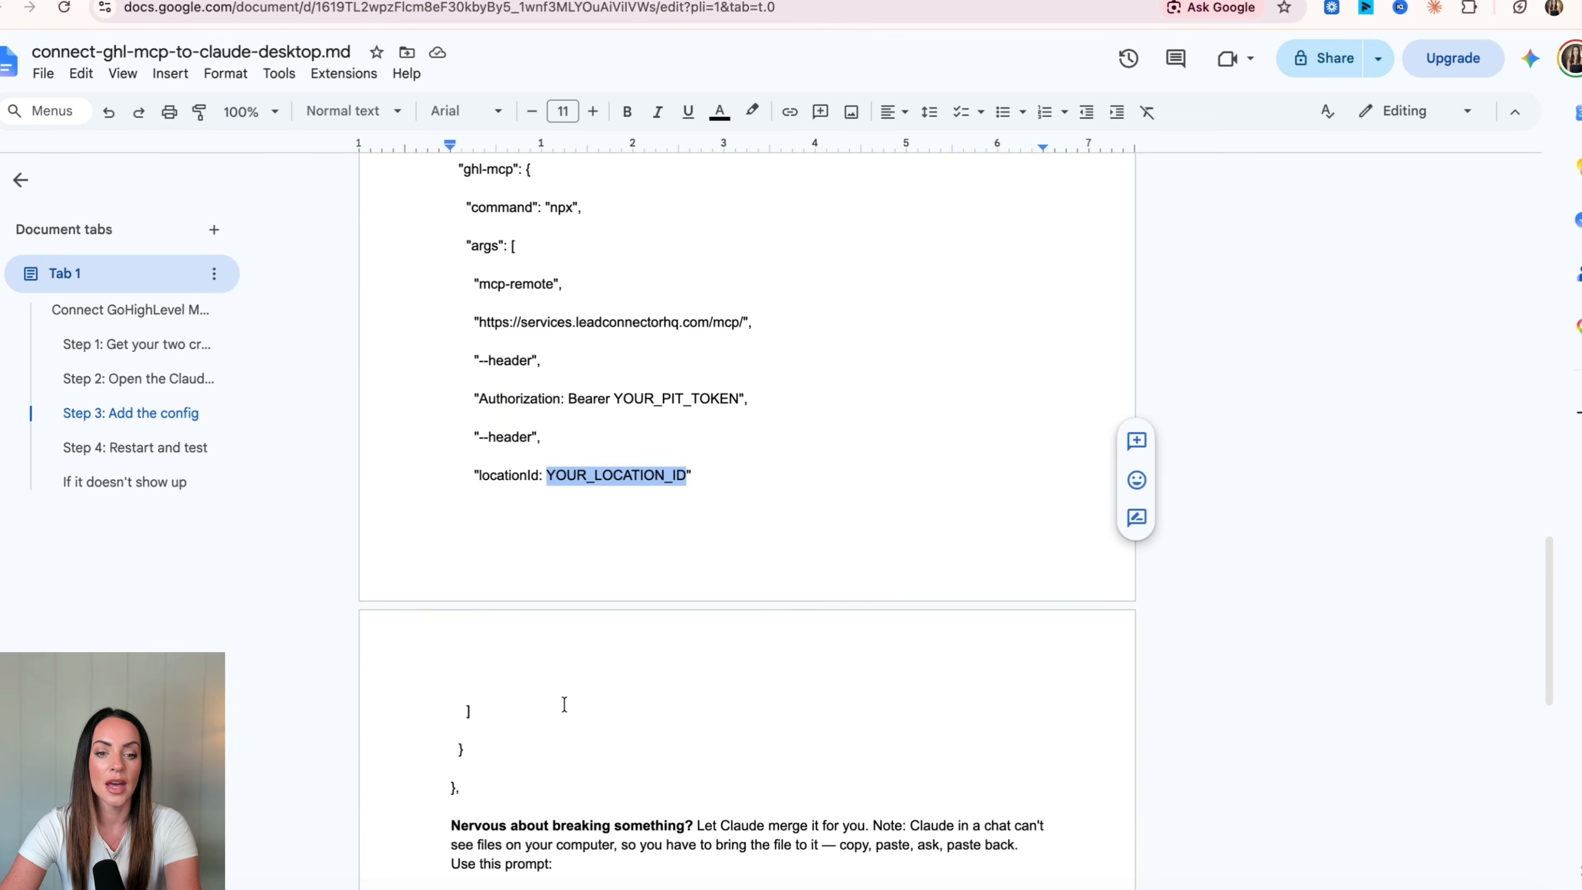
click(558, 703)
scroll(585, 735, down, 10)
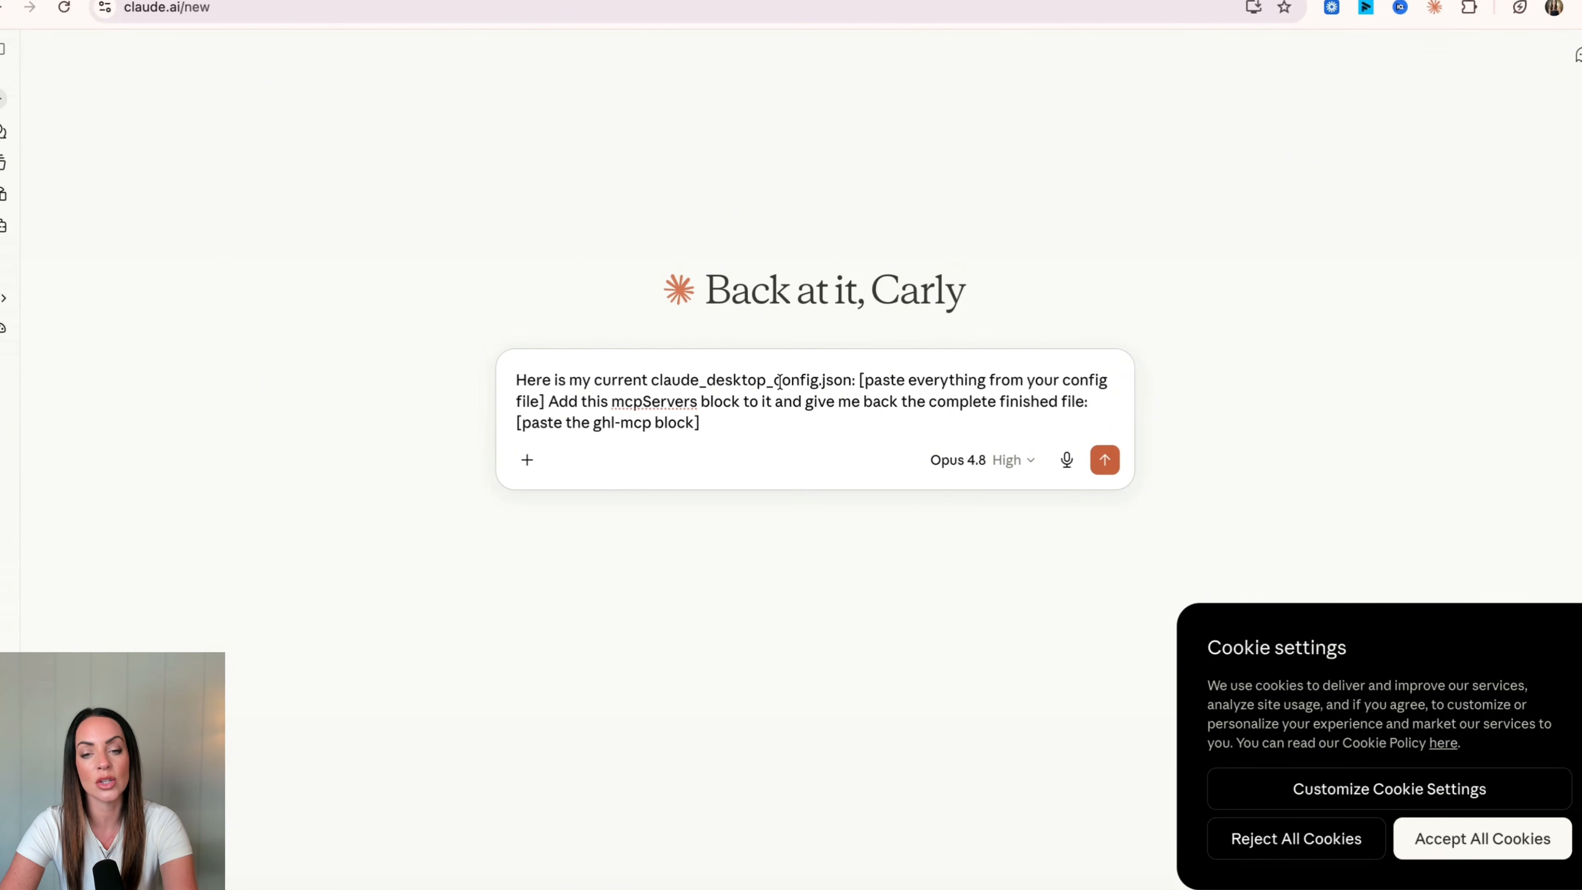
Replace the config file placeholder in the chat prompt with the full contents of claude_desktop_config.json.
drag(859, 379, 543, 400)
key(BackSpace)
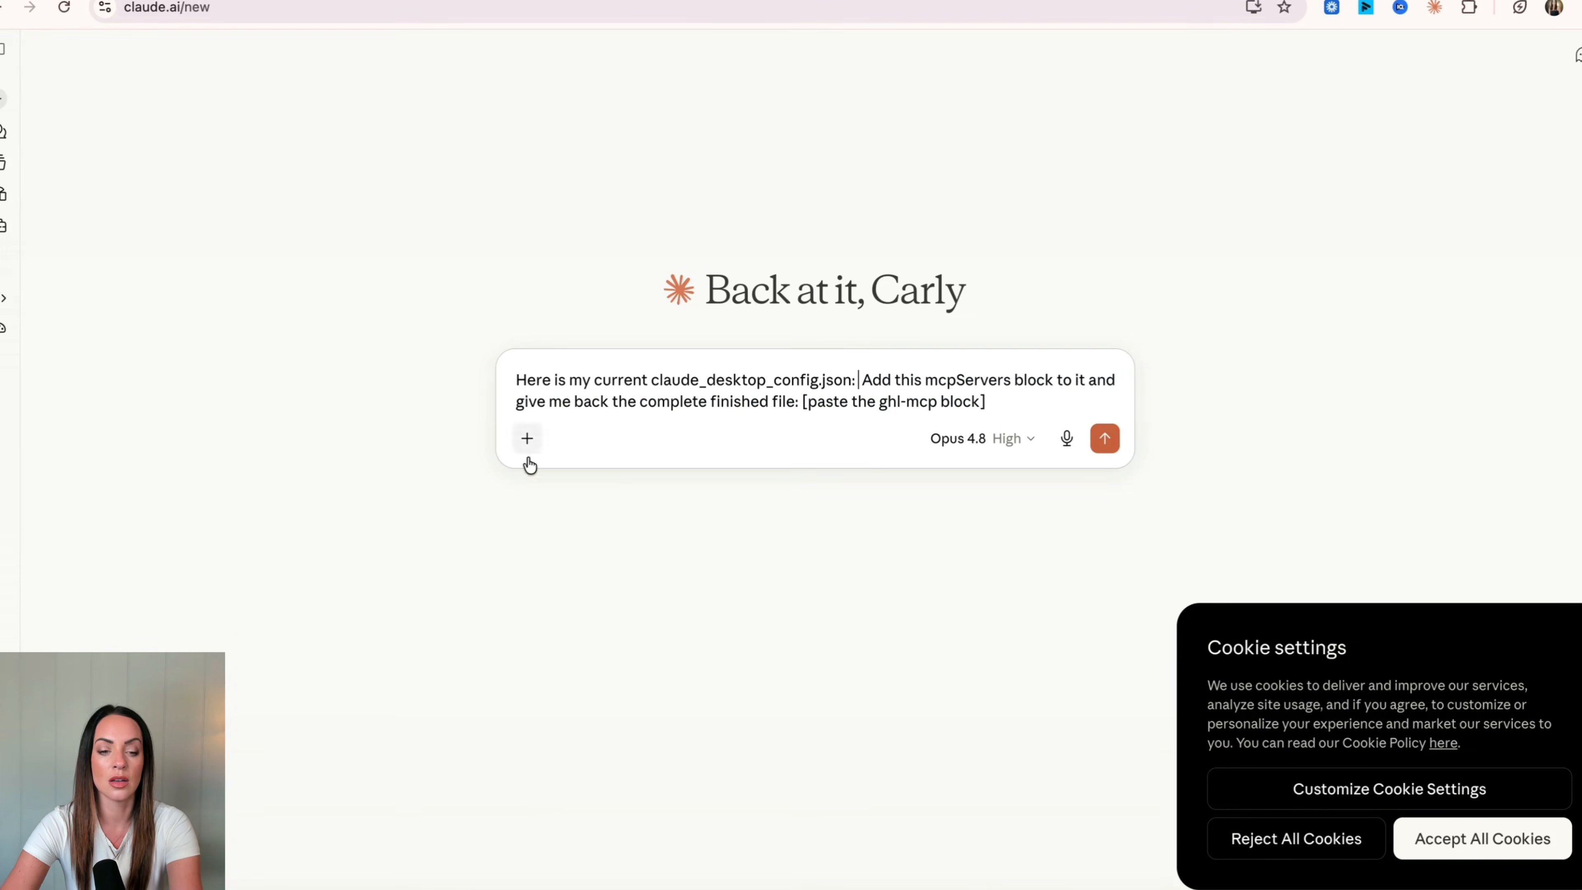
key(super+Tab)
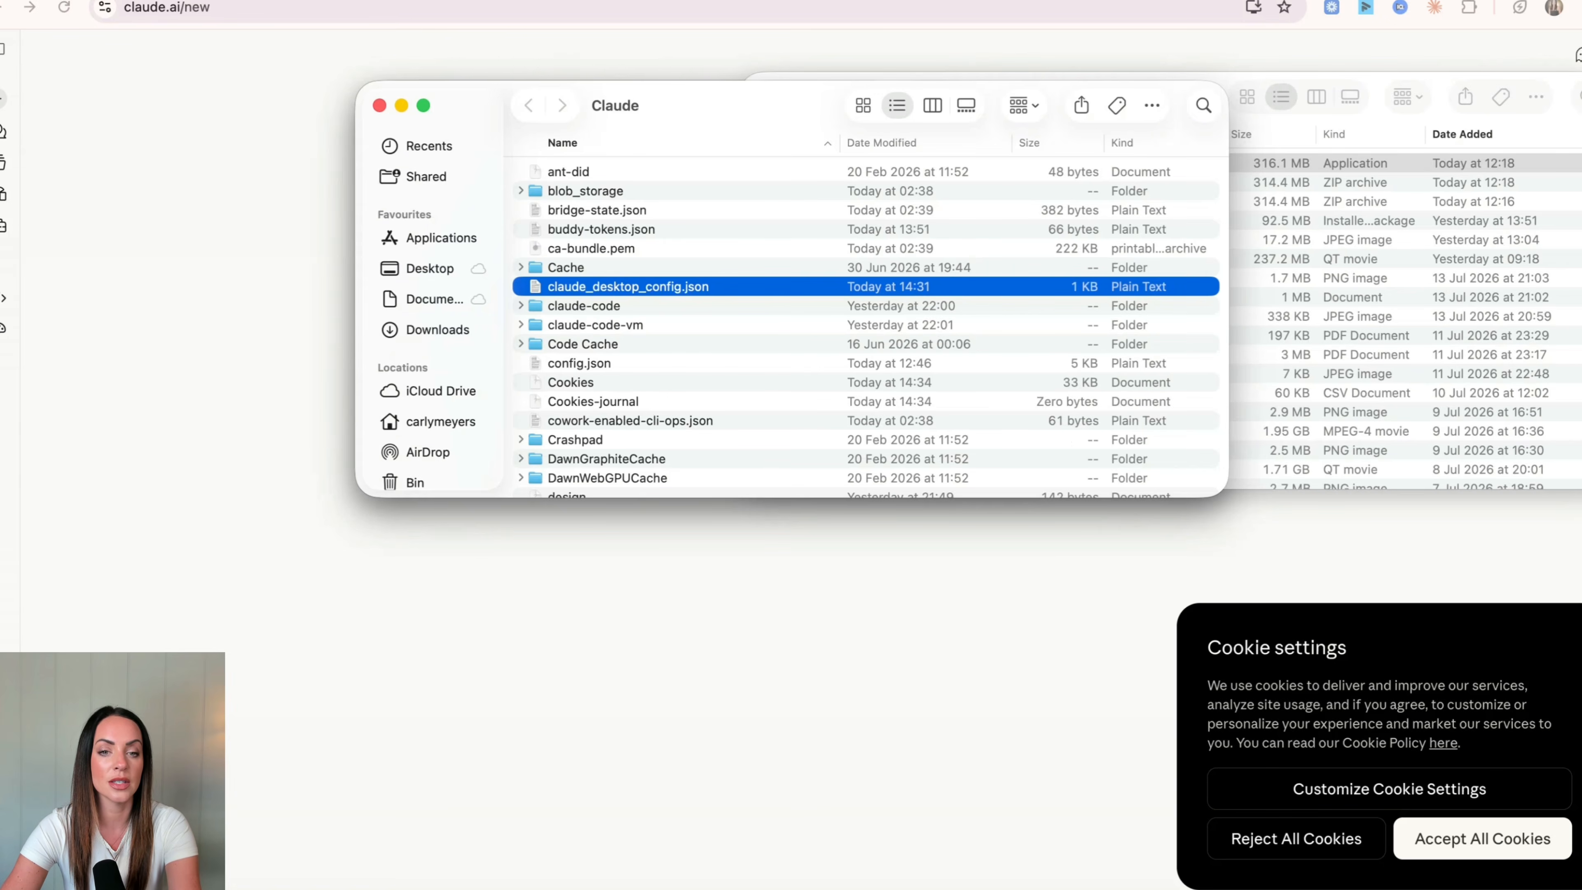
double_click(596, 288)
key(super+a)
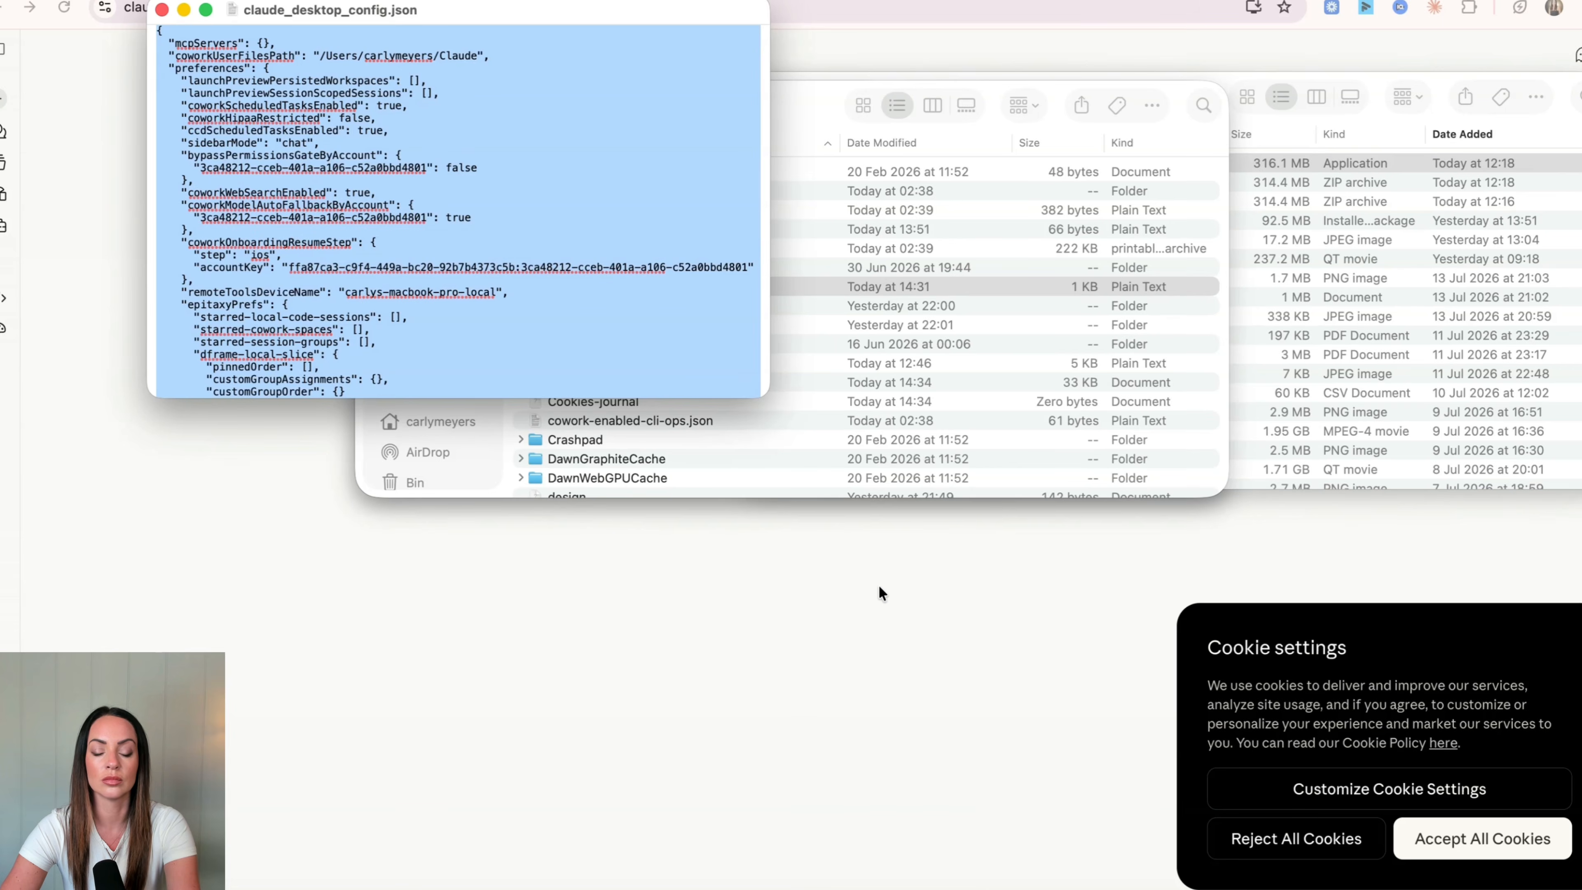
click(895, 533)
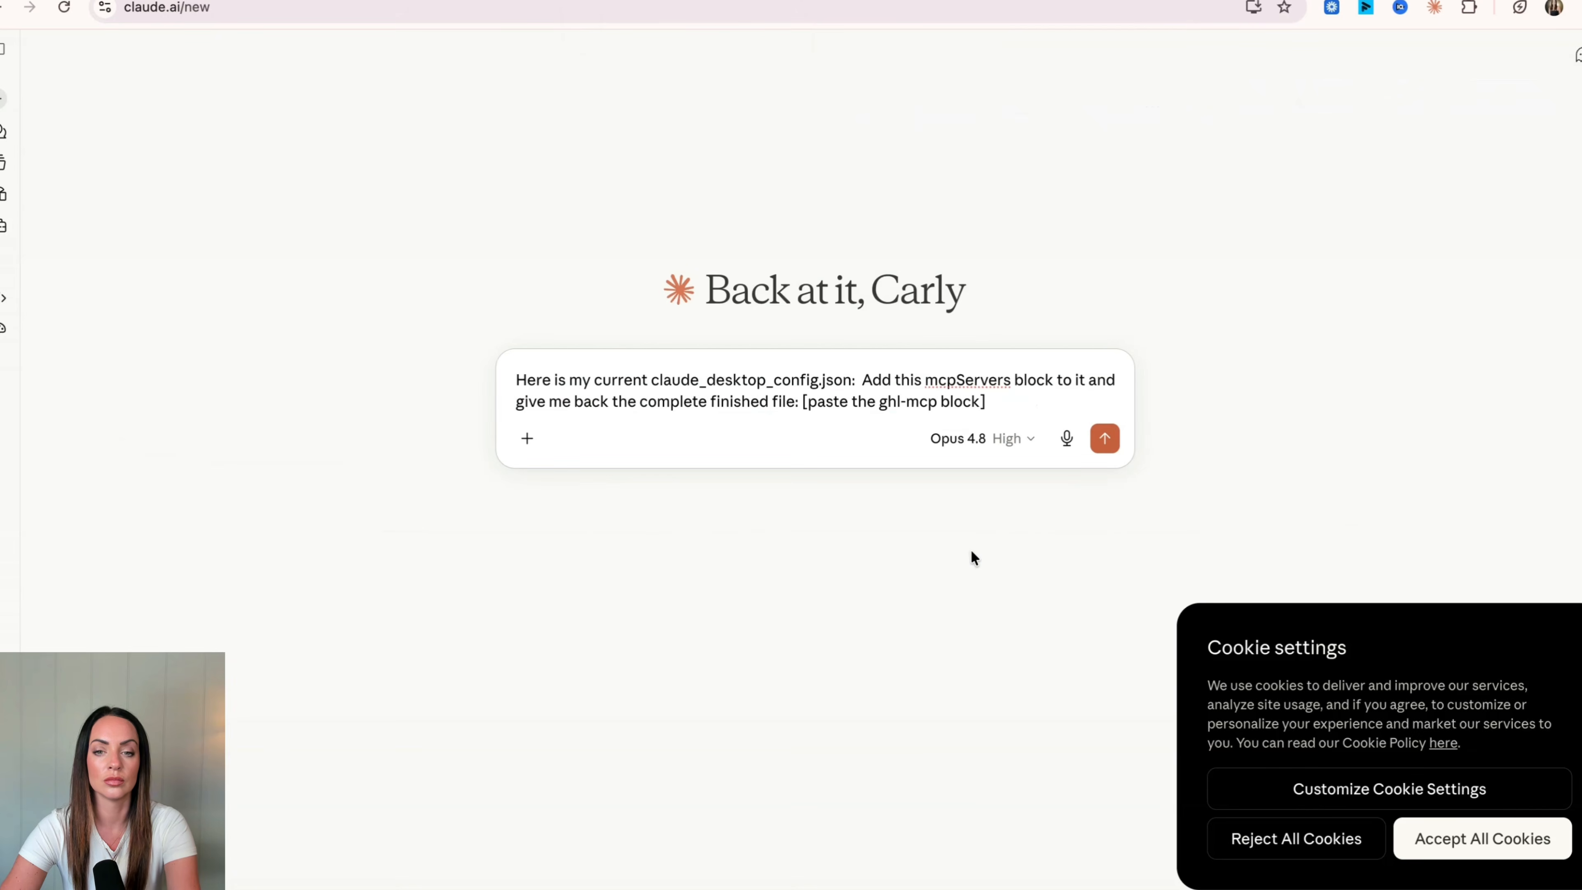
key(super+v)
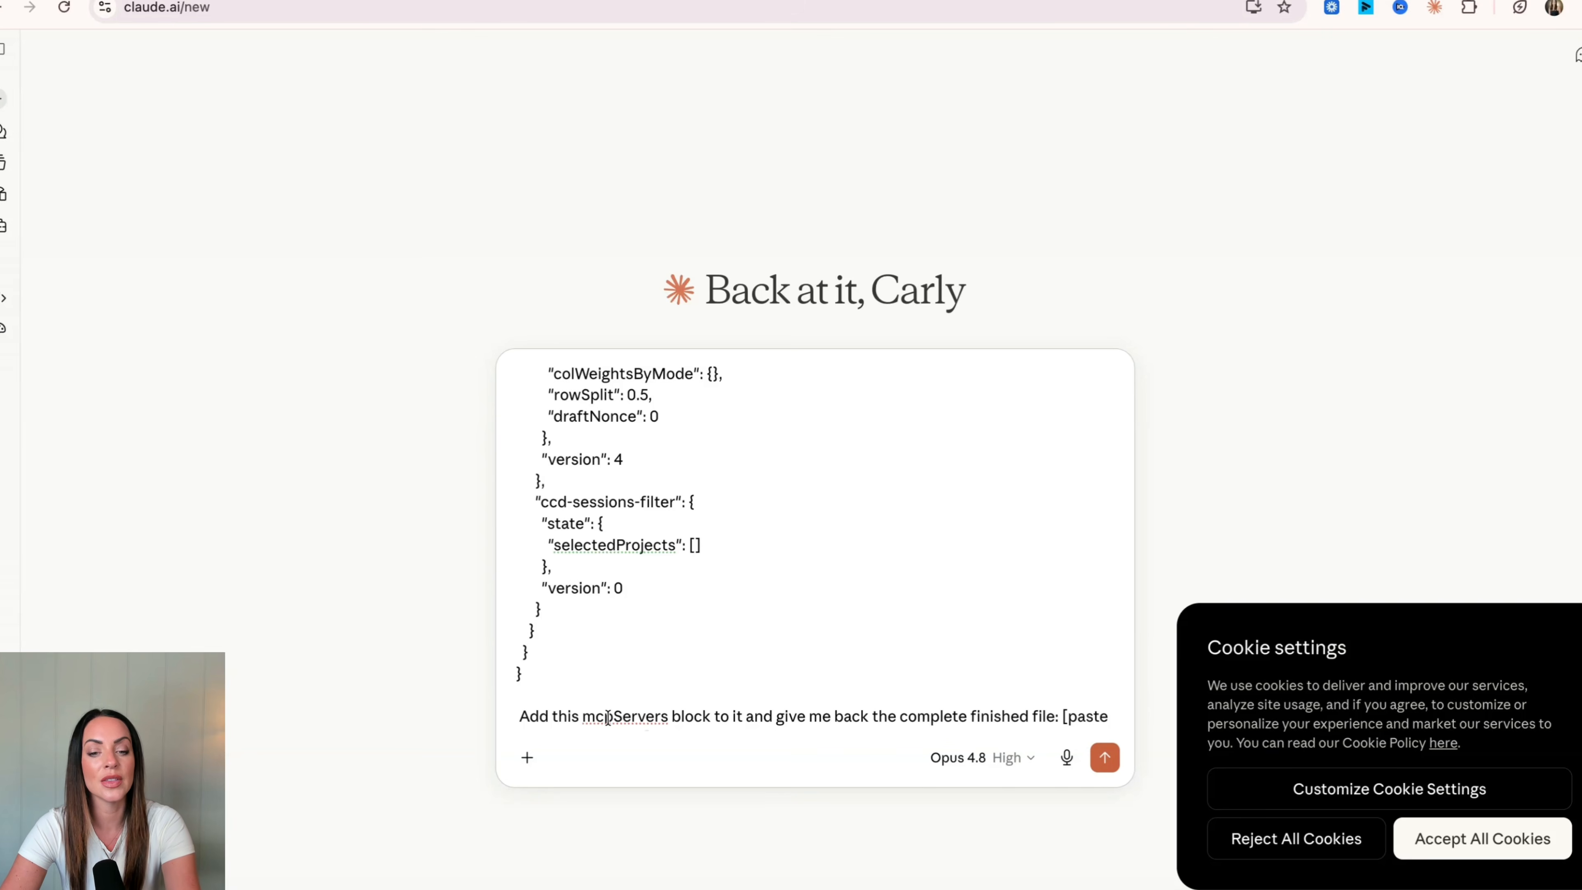
Replace the [paste the ghl-mcp block] placeholder in the prompt with the ghl-mcp block copied from the walkthrough document.
scroll(704, 707, down, 1)
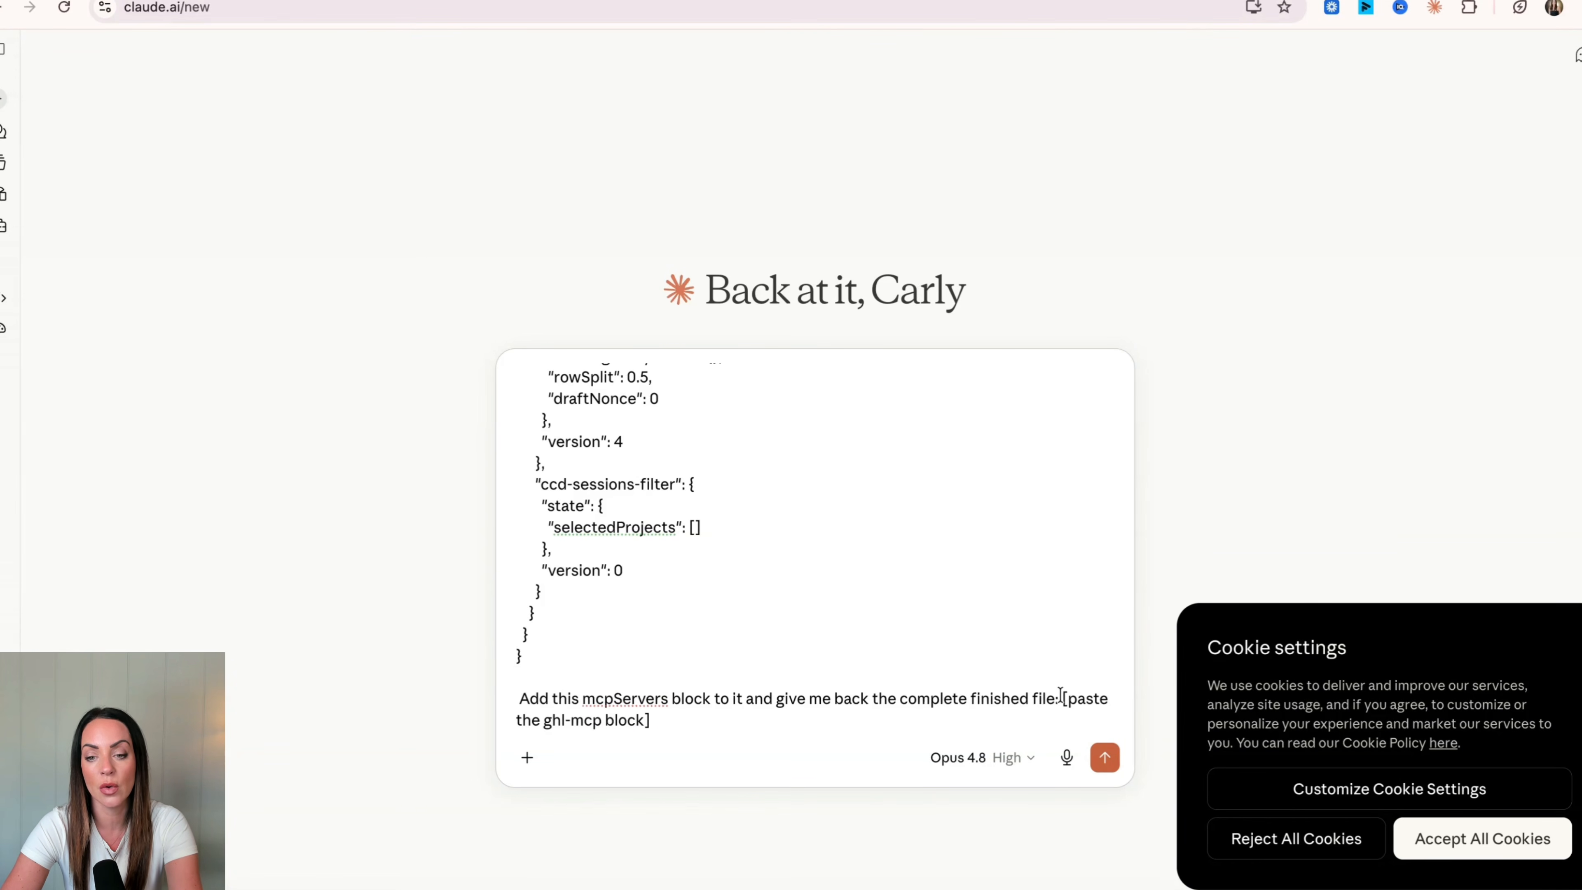
drag(1061, 698, 1109, 716)
key(BackSpace)
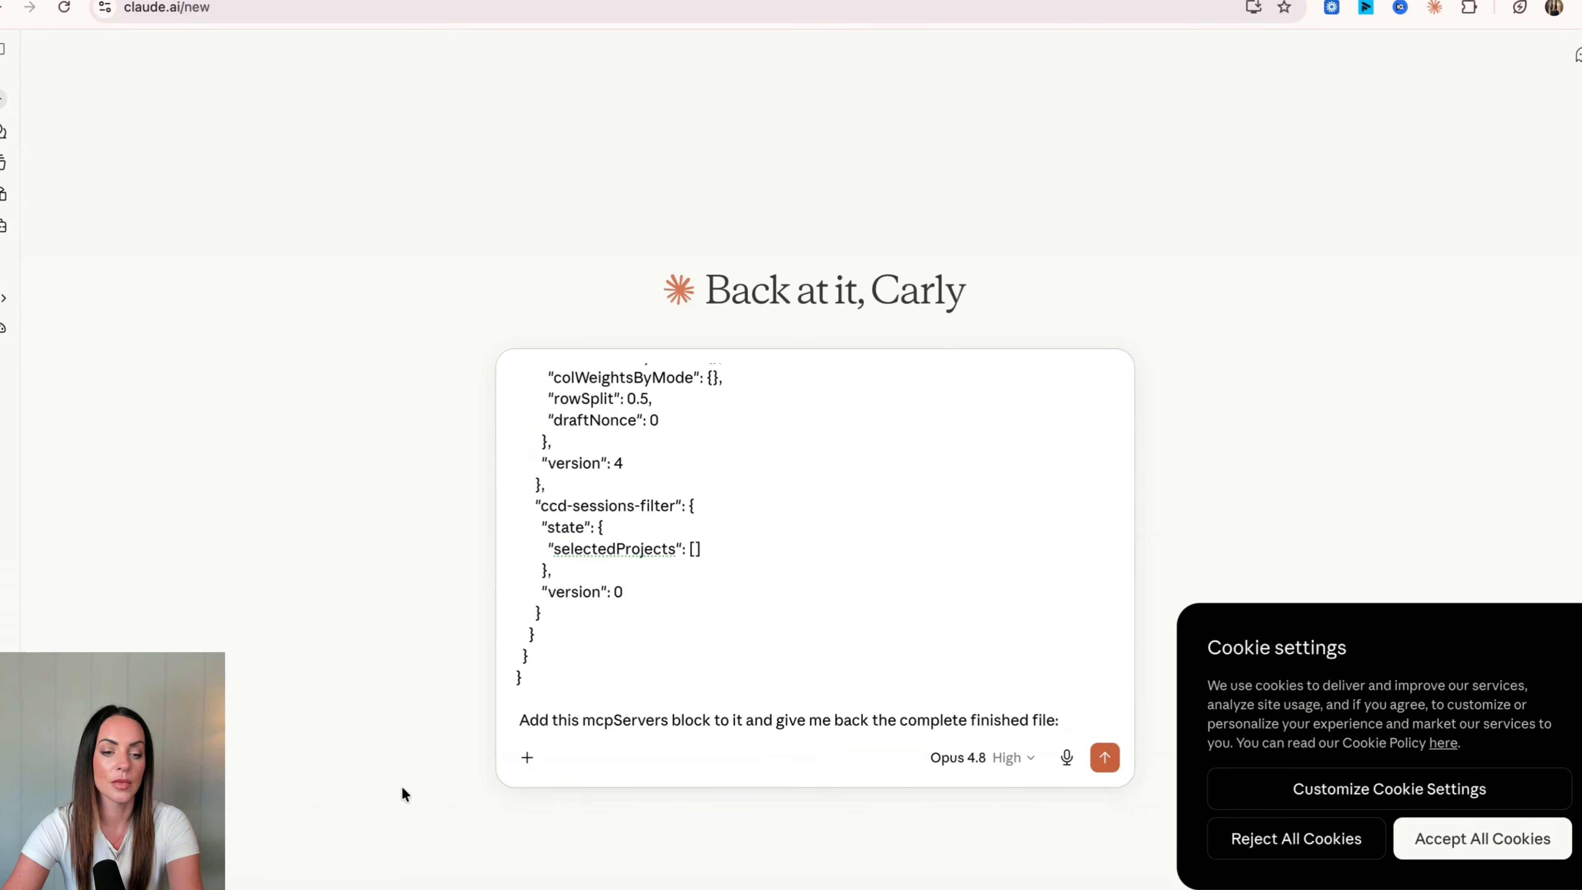
click(437, 2)
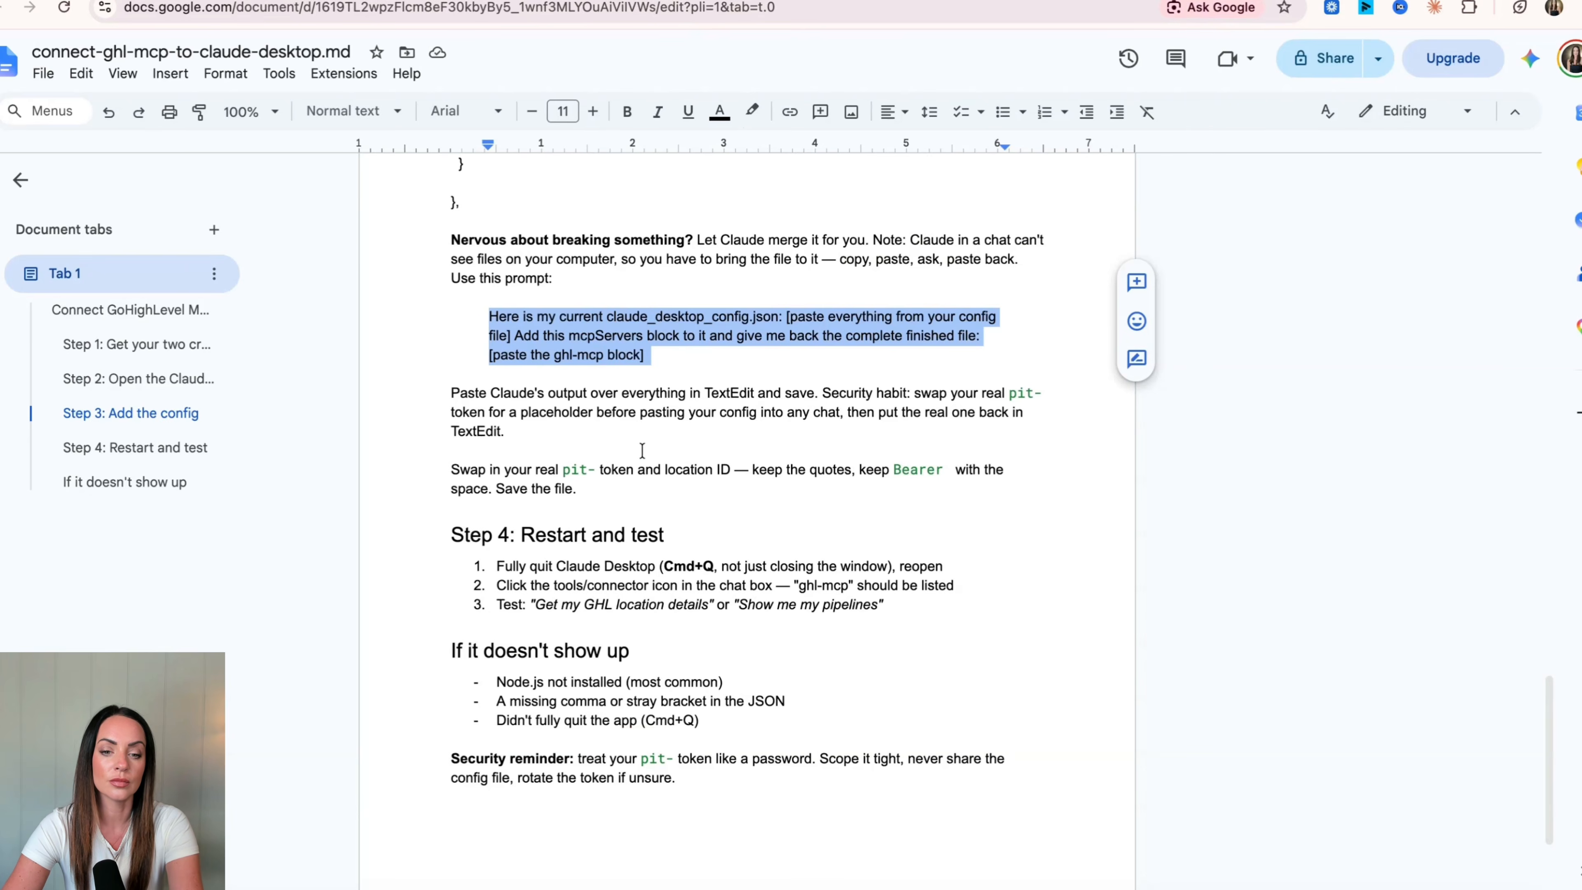
scroll(641, 449, up, 10)
click(446, 322)
drag(448, 322, 554, 722)
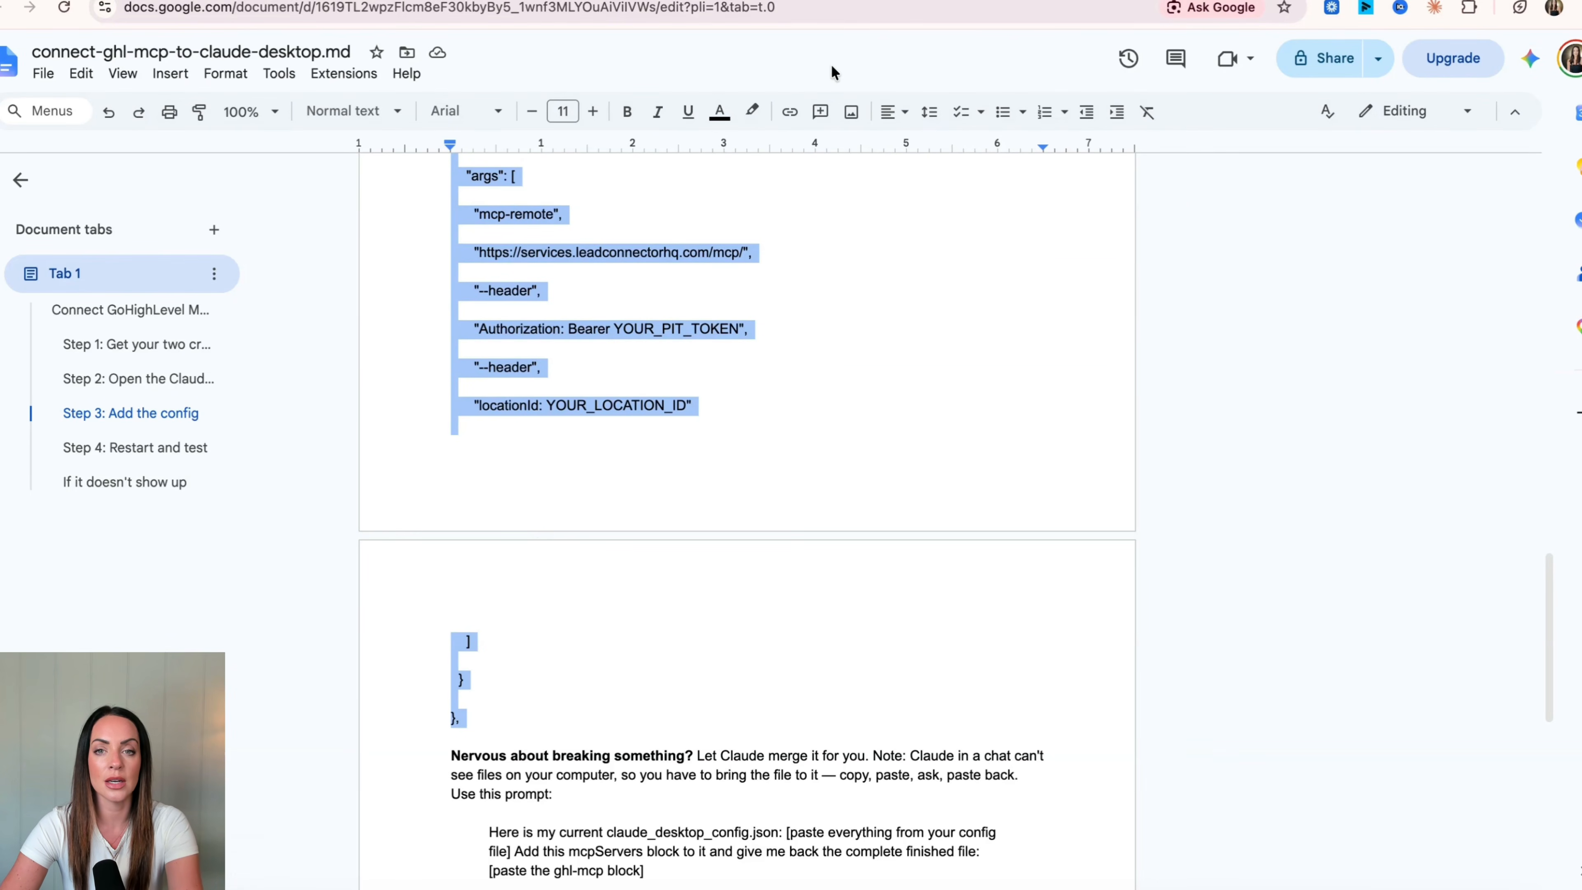
click(838, 2)
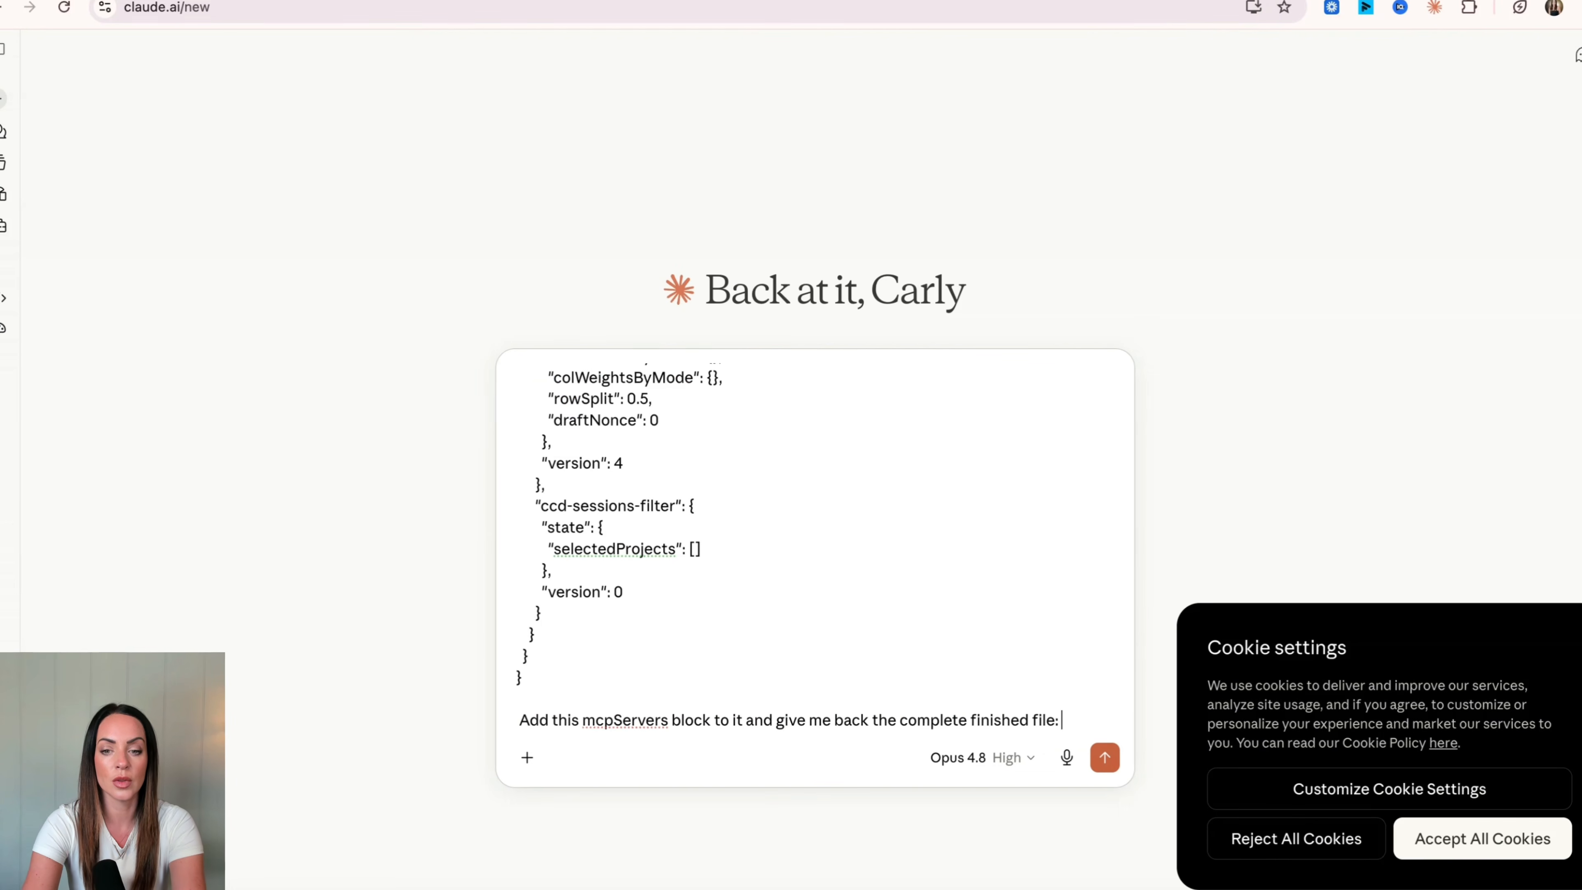
key(shift+Return)
key(super+v)
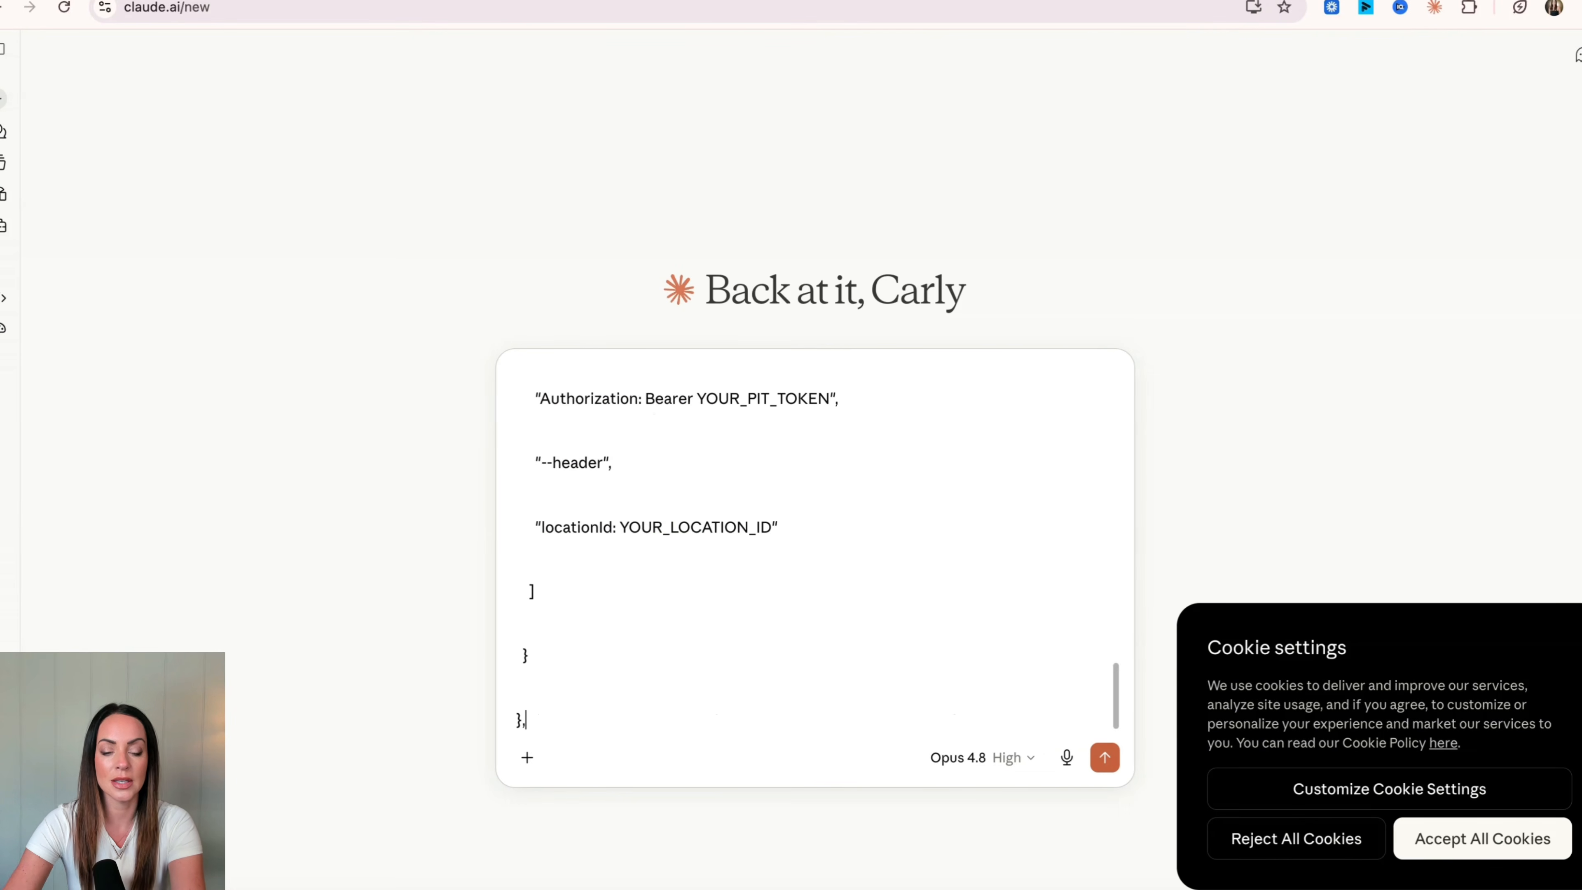
Send the merge prompt and review the complete config file and notes in Claude's reply.
click(1104, 757)
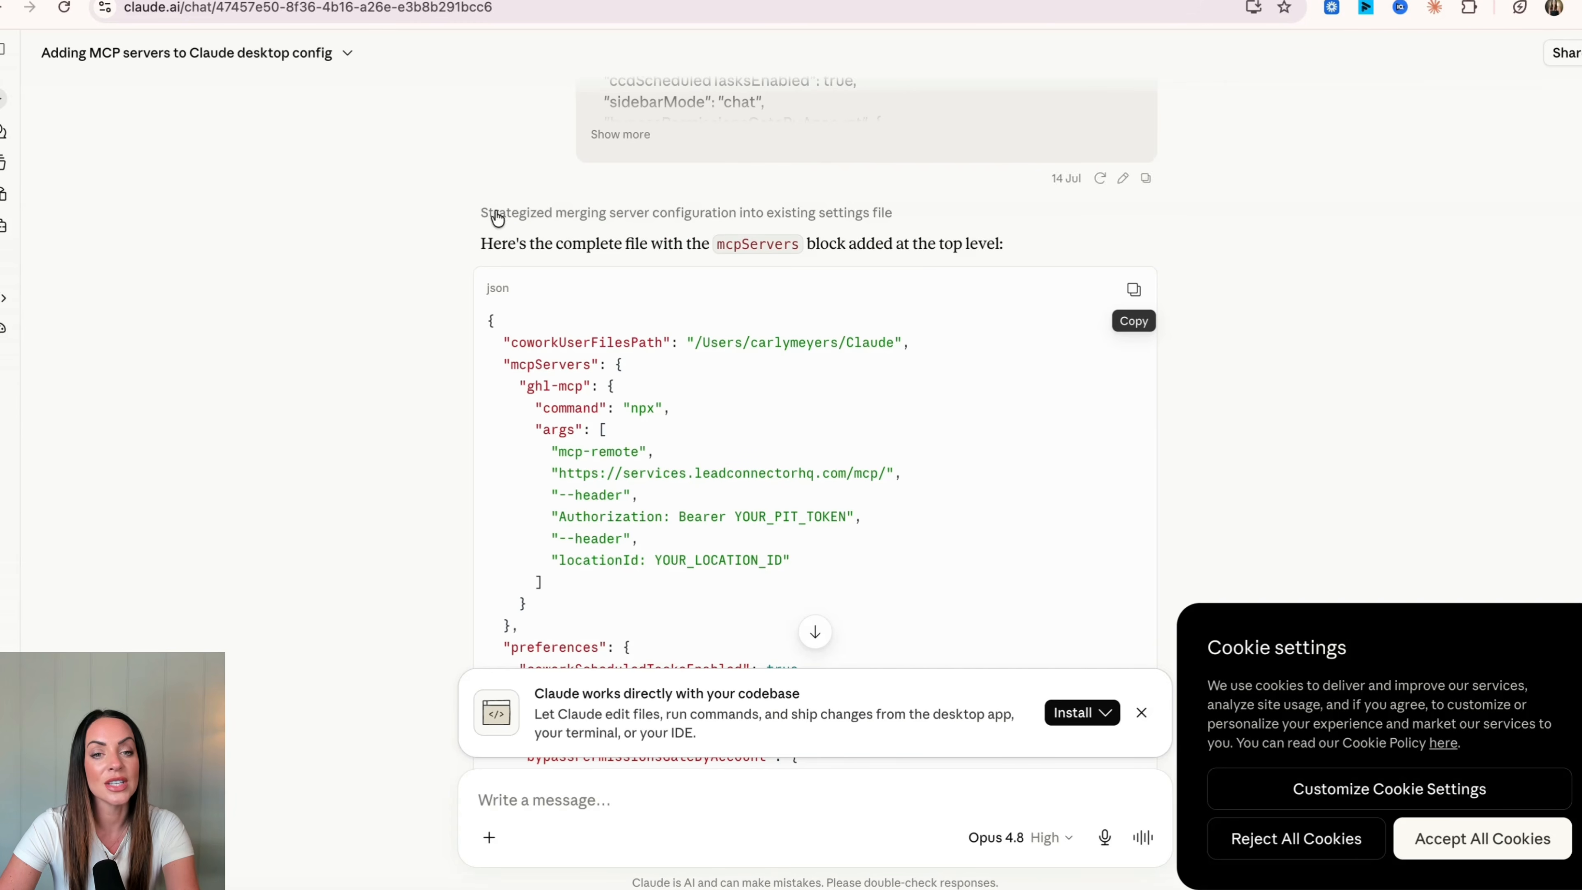
scroll(848, 388, down, 15)
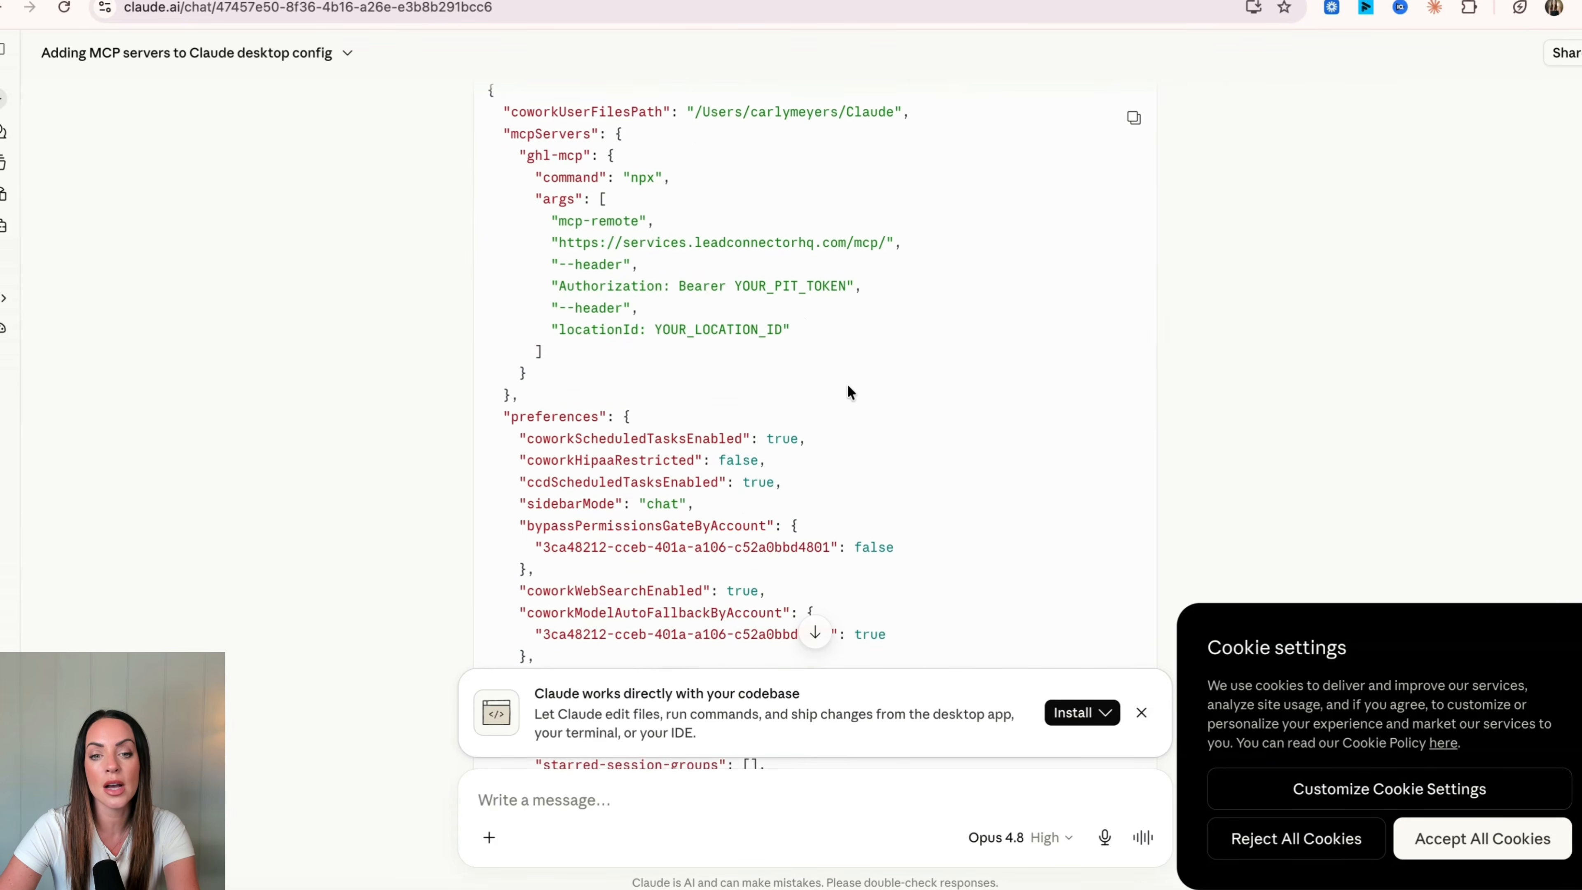
scroll(847, 383, up, 5)
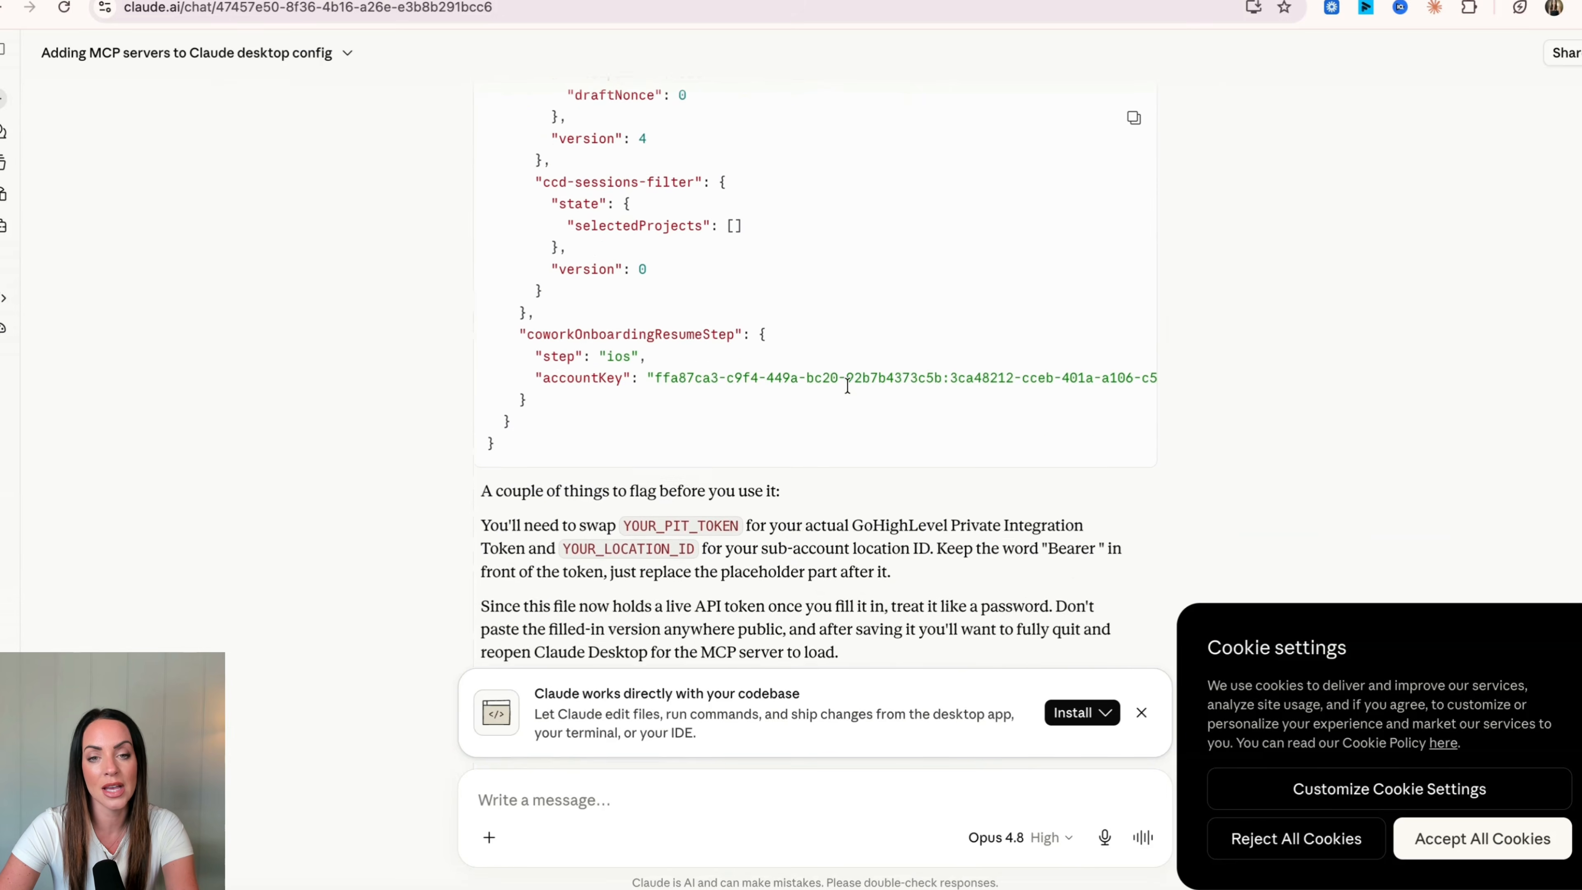
scroll(749, 525, up, 10)
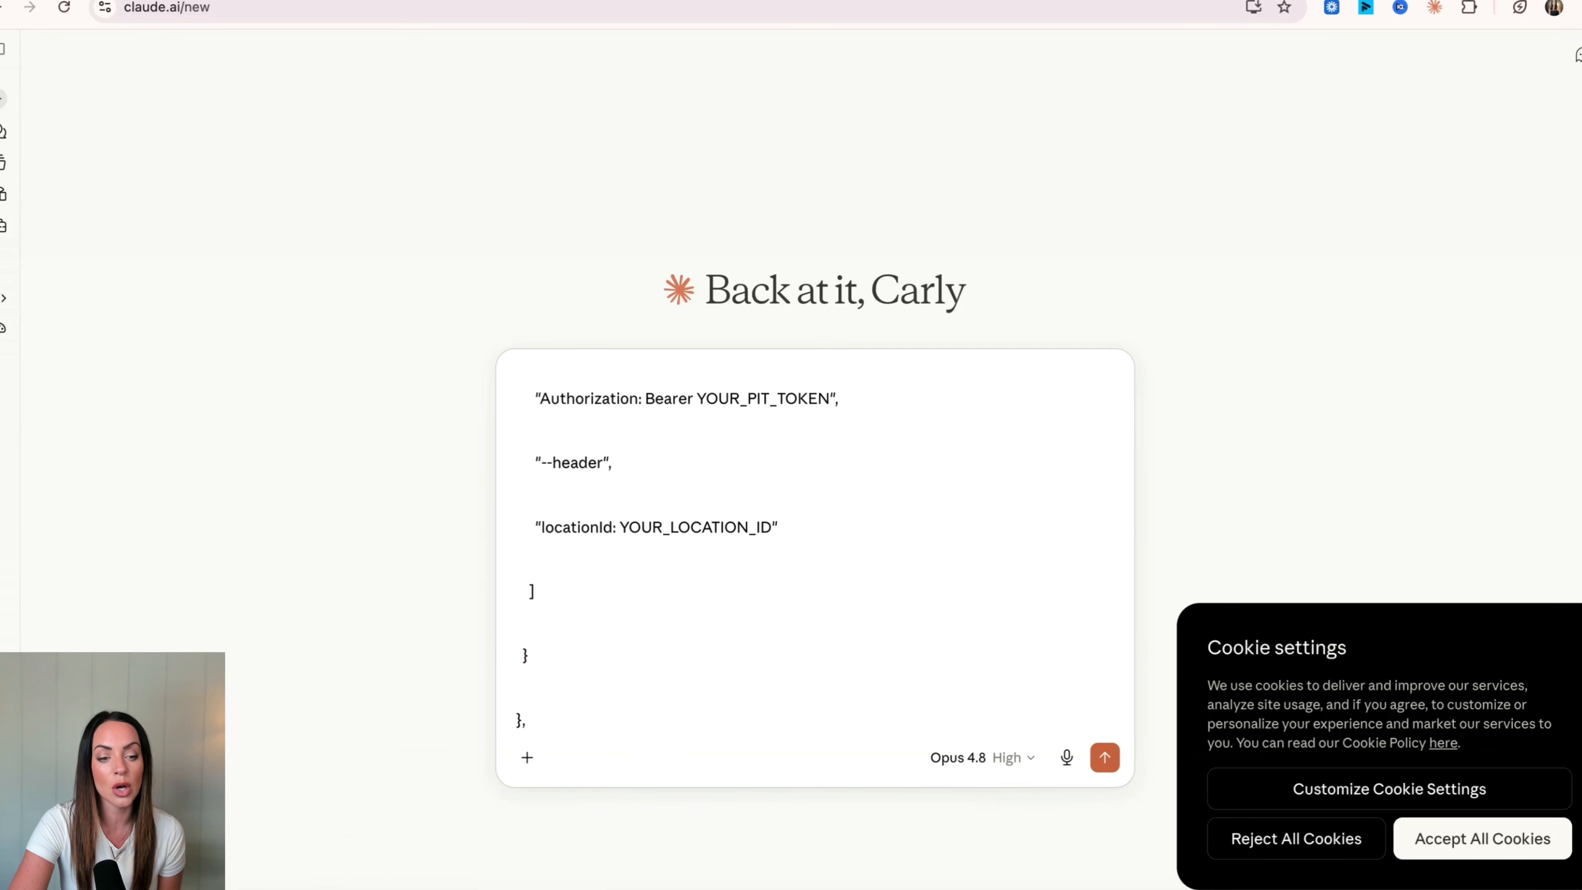
Replace the contents of claude_desktop_config.json with Claude's merged version and highlight its YOUR_PIT_TOKEN and YOUR_LOCATION_ID placeholders.
key(super+Tab)
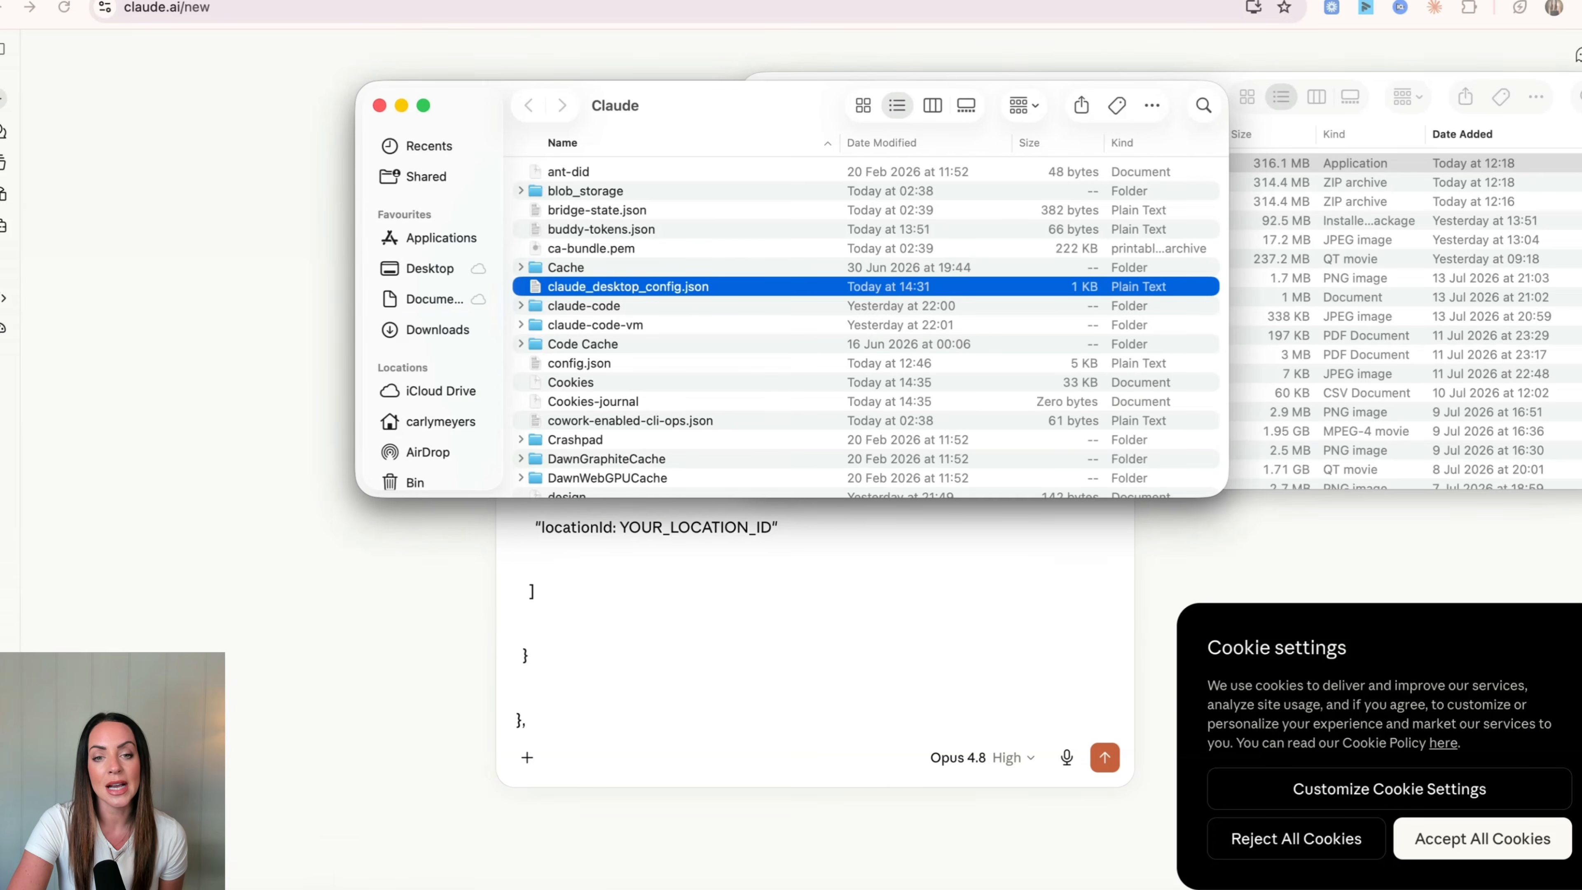
double_click(620, 290)
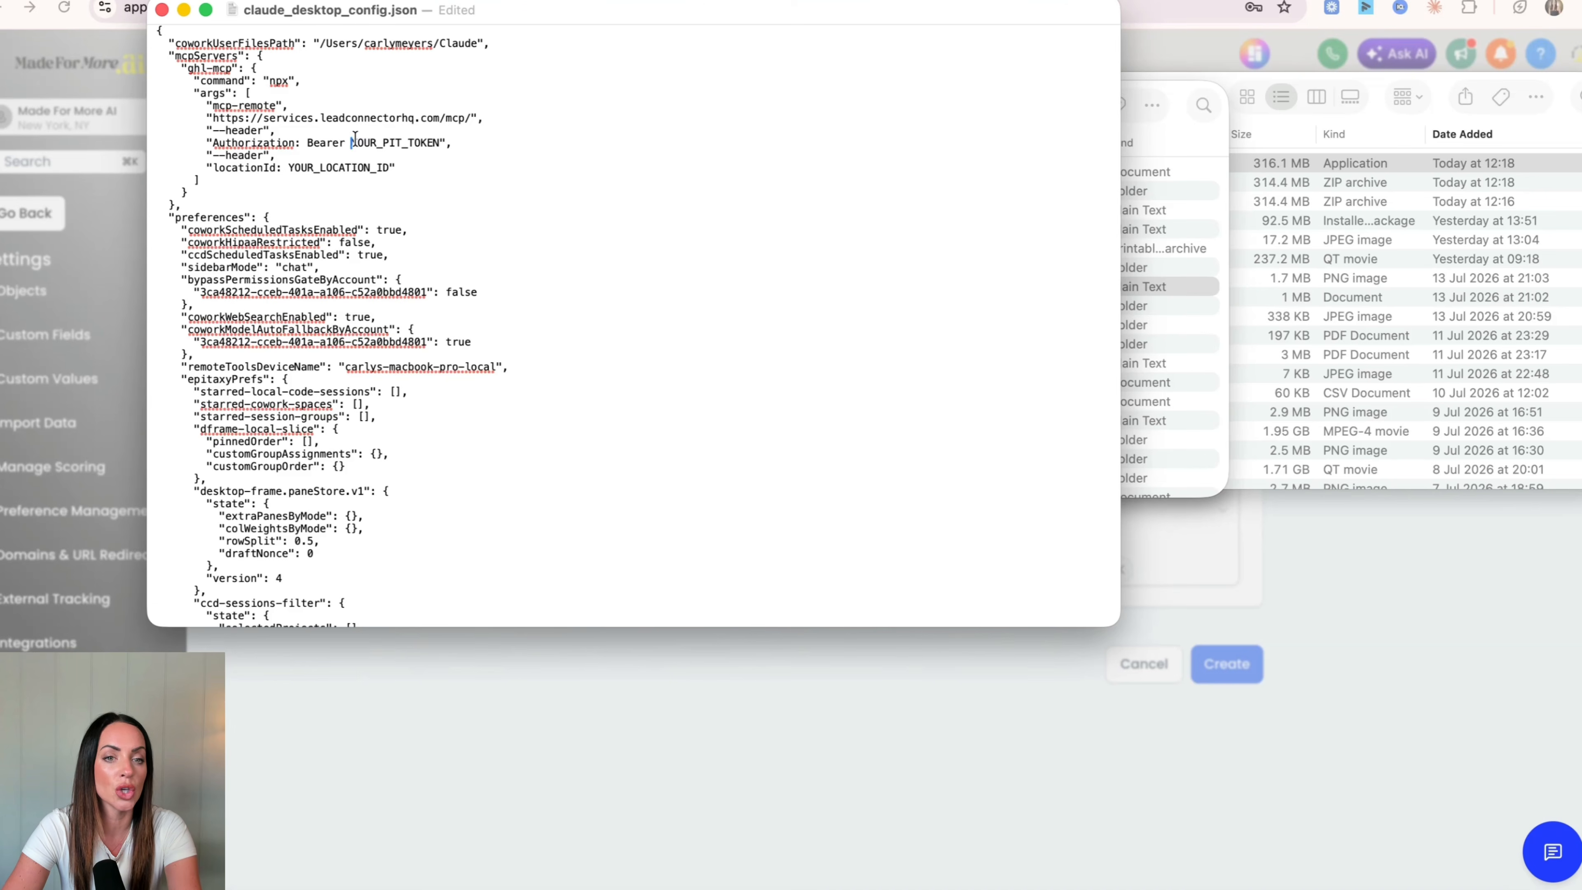
drag(351, 142, 445, 142)
drag(289, 167, 388, 166)
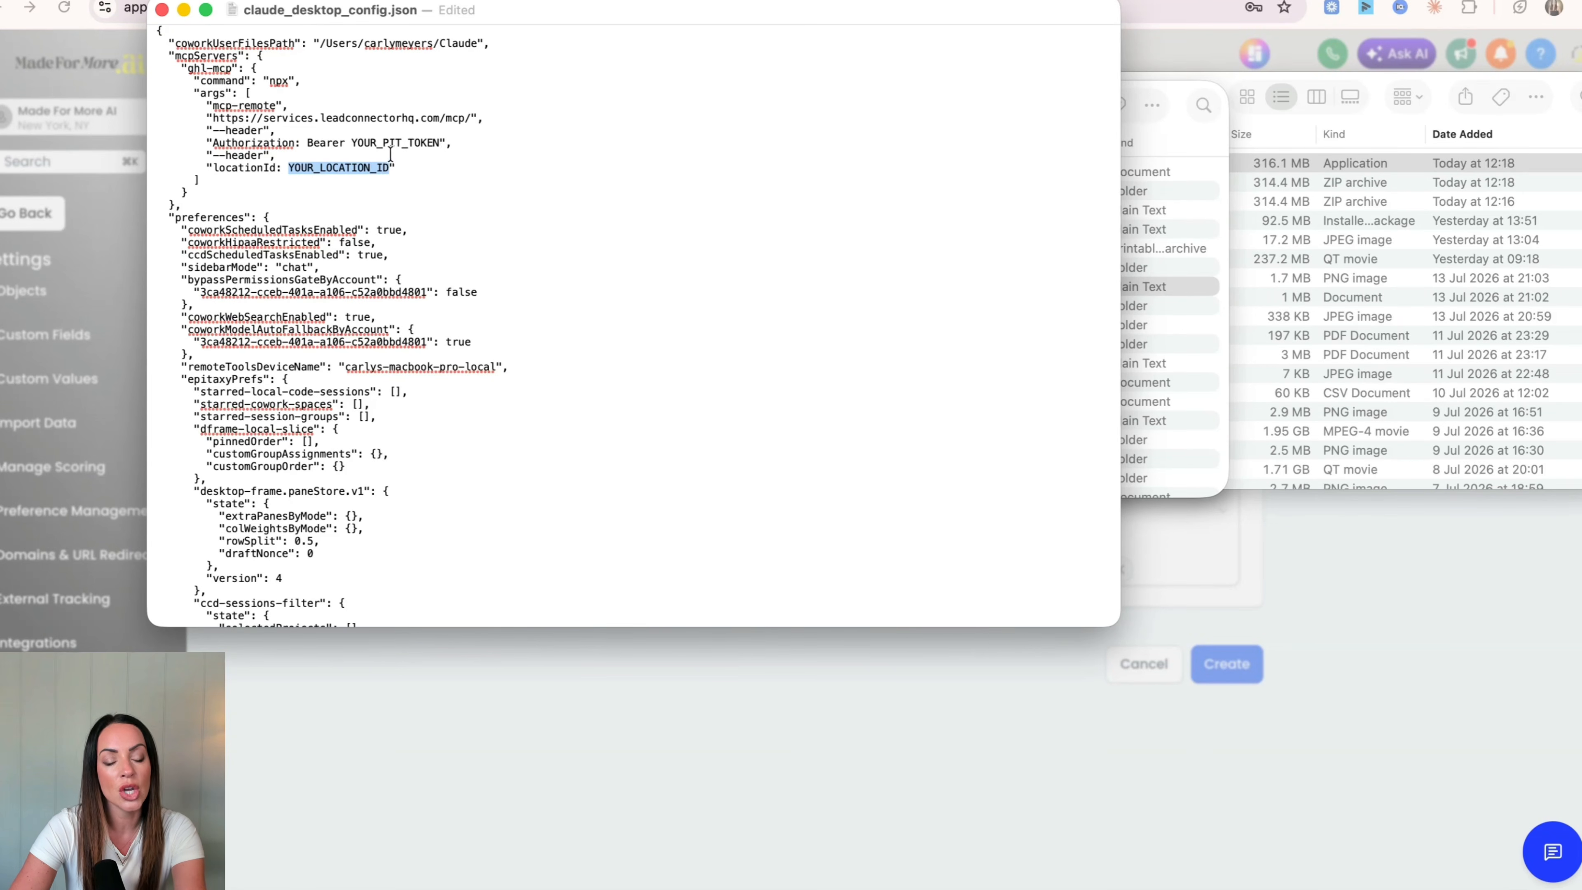
Replace YOUR_PIT_TOKEN in the config file's Authorization header with the private integration token copied from GoHighLevel.
click(388, 155)
triple_click(352, 142)
drag(352, 143, 443, 145)
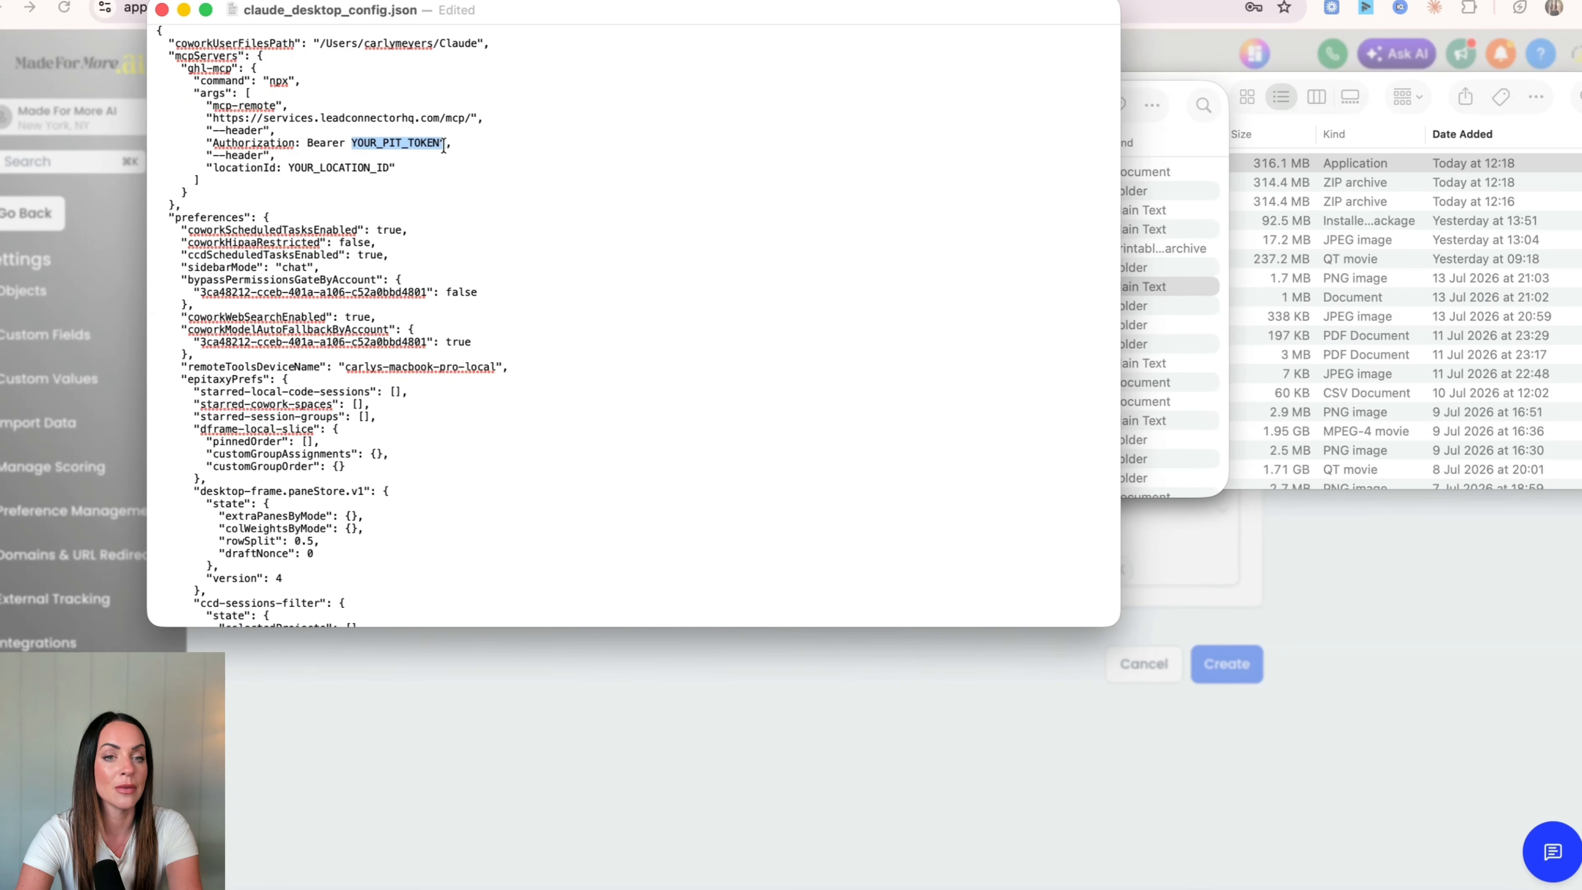
key(BackSpace)
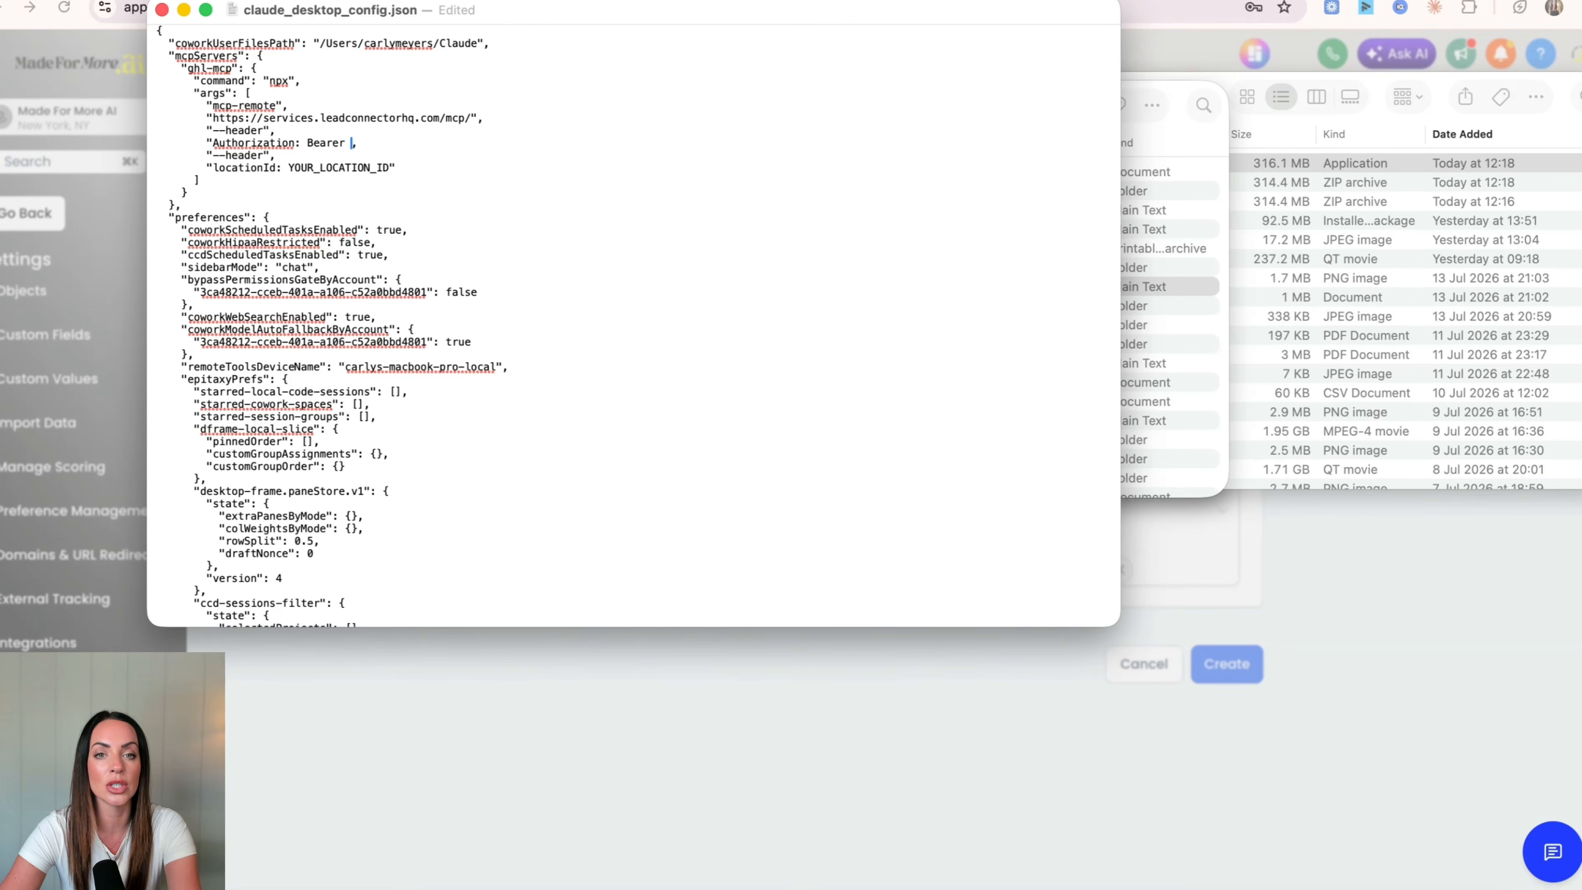
key(super+Tab)
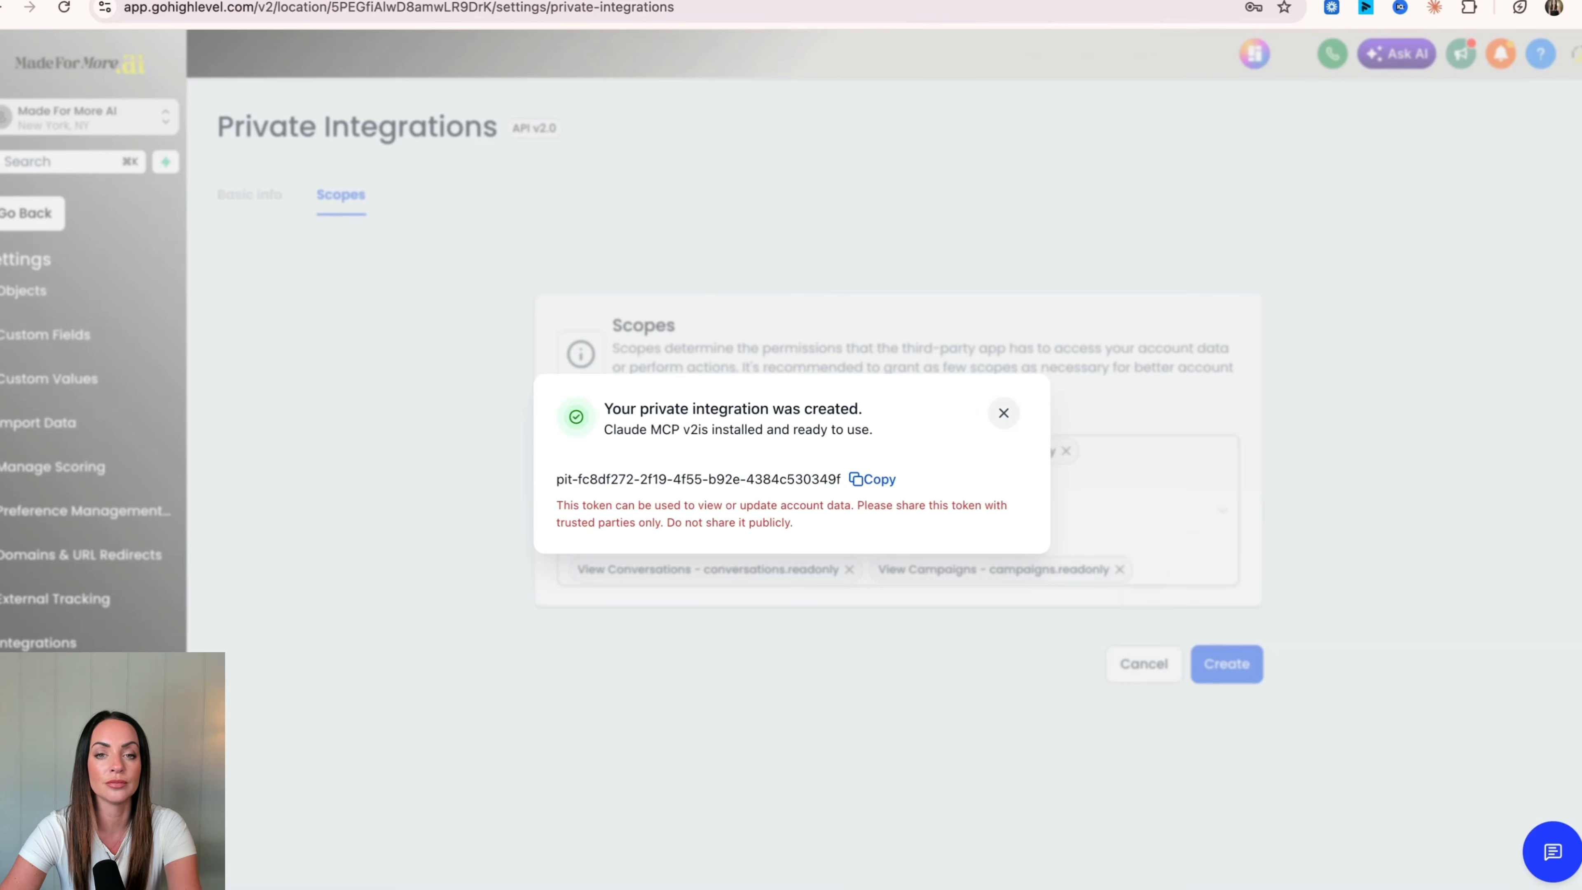
click(880, 480)
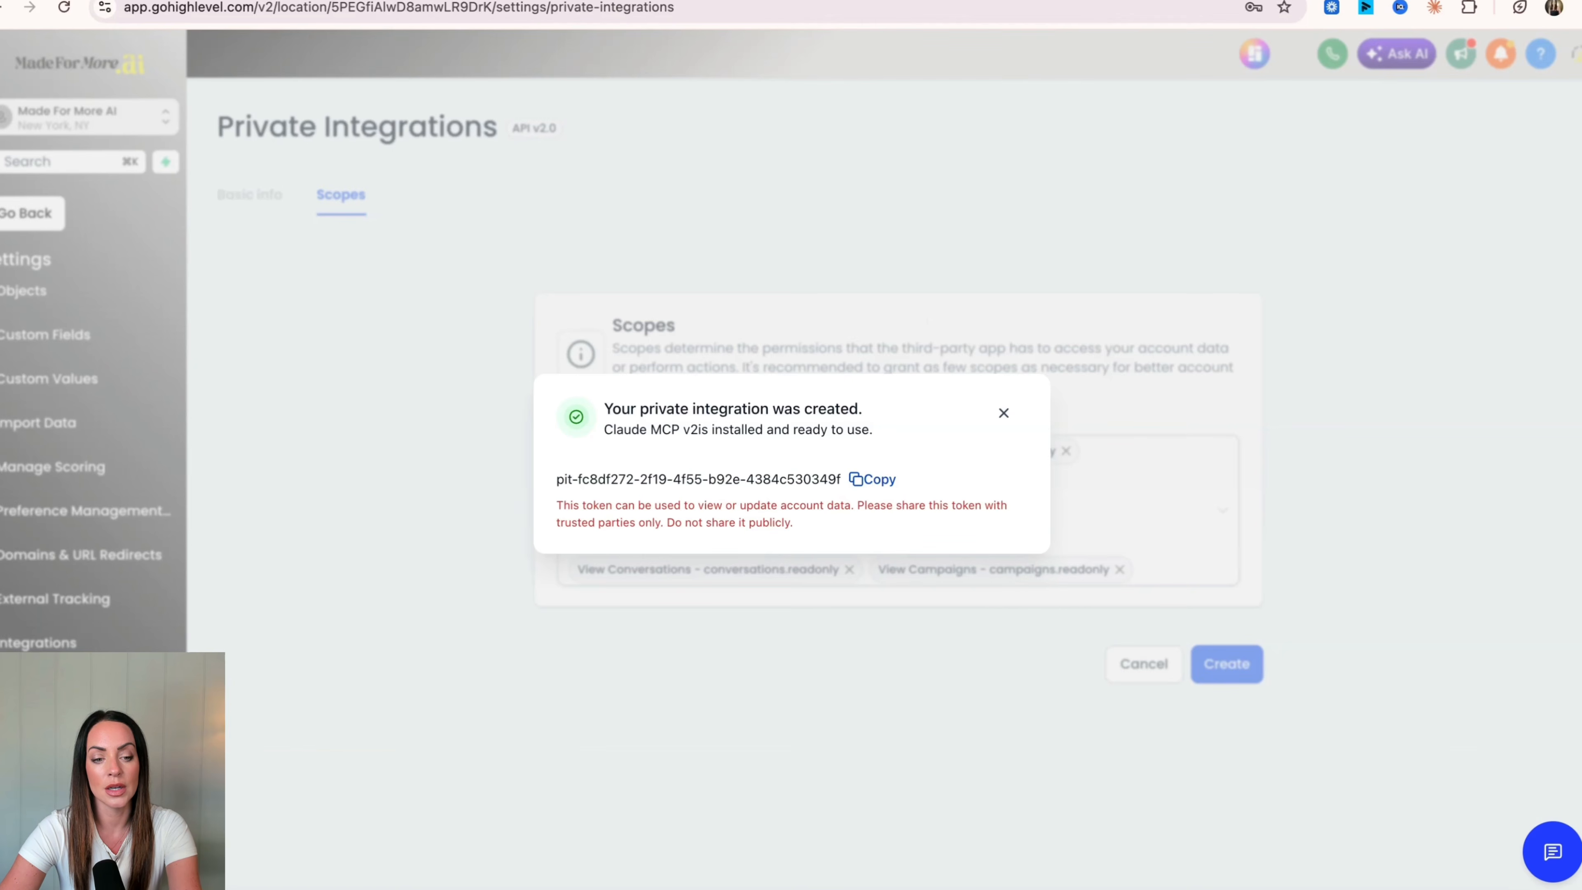
key(super+Tab)
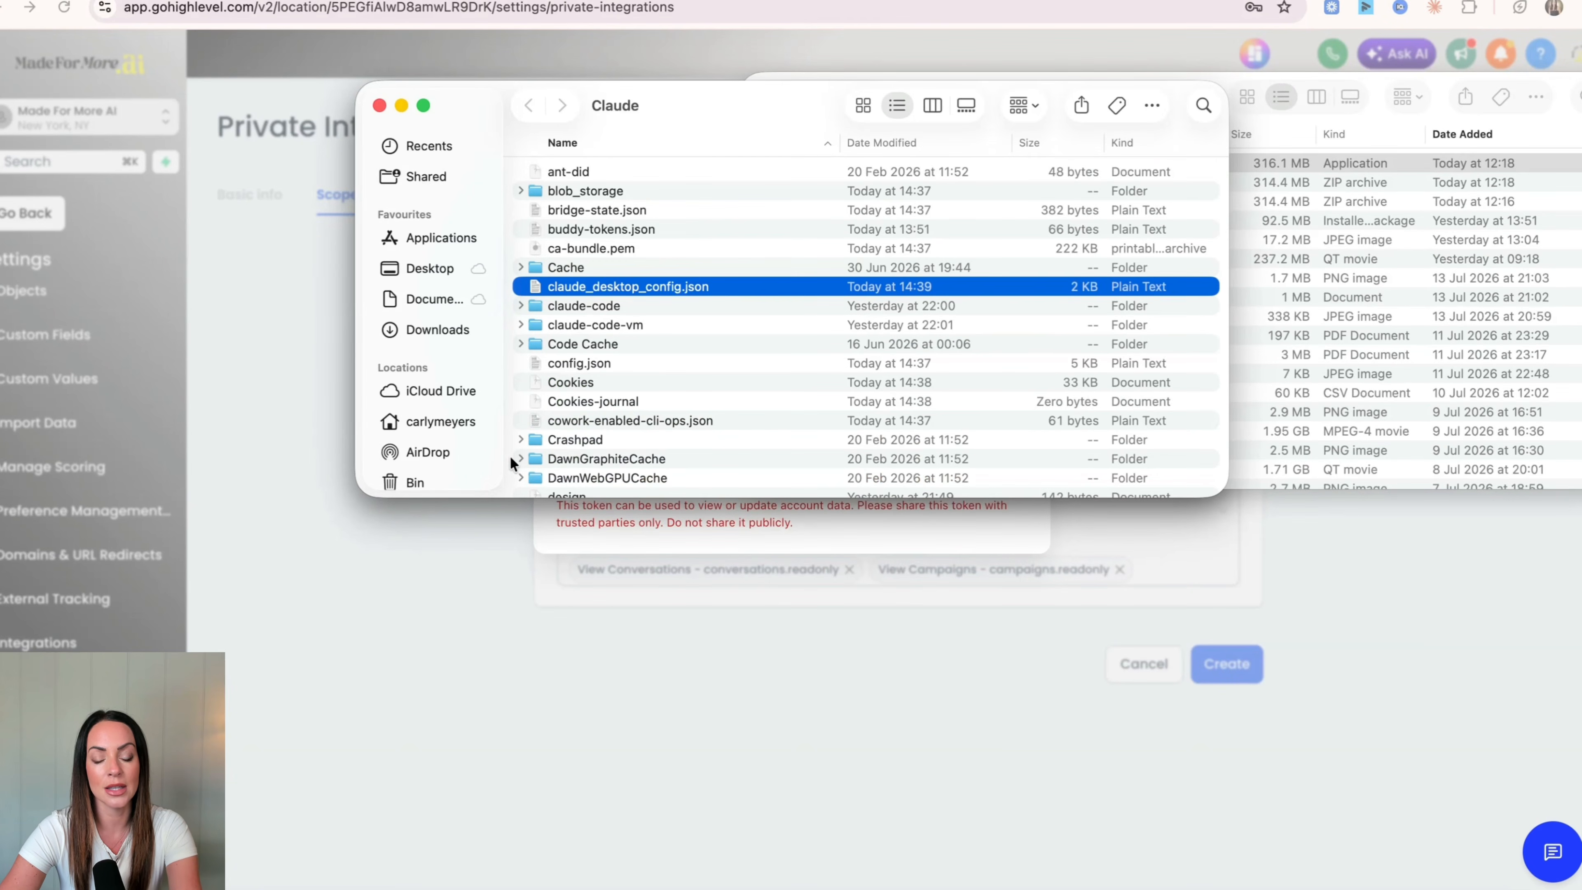
double_click(612, 286)
key(super+v)
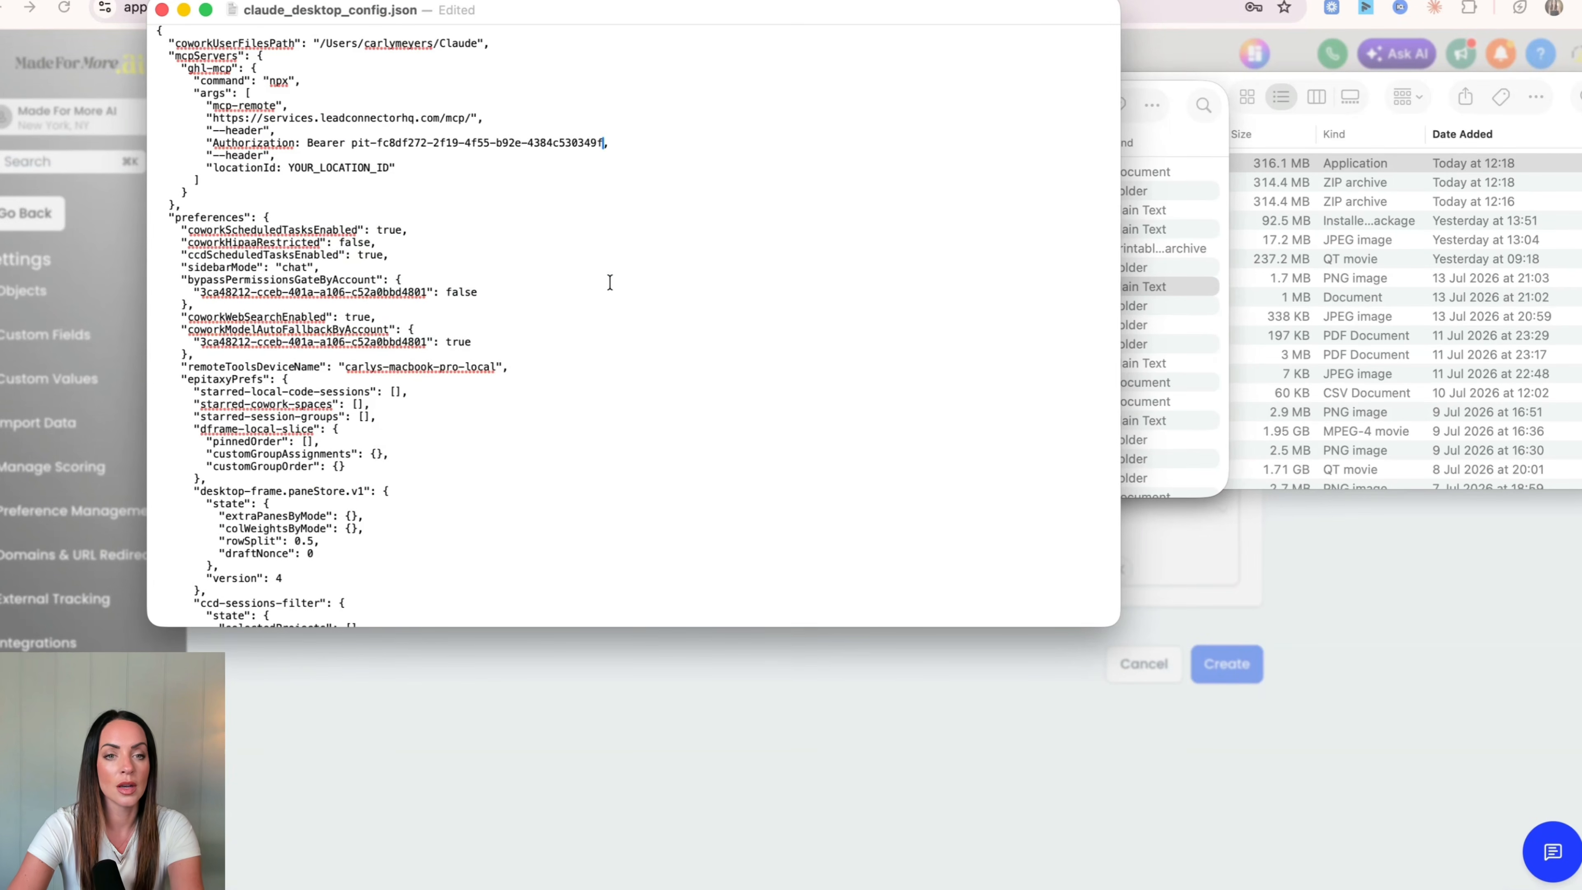
Replace YOUR_LOCATION_ID in the config file with the location ID copied from the GoHighLevel page address.
triple_click(288, 167)
drag(287, 167, 389, 169)
key(BackSpace)
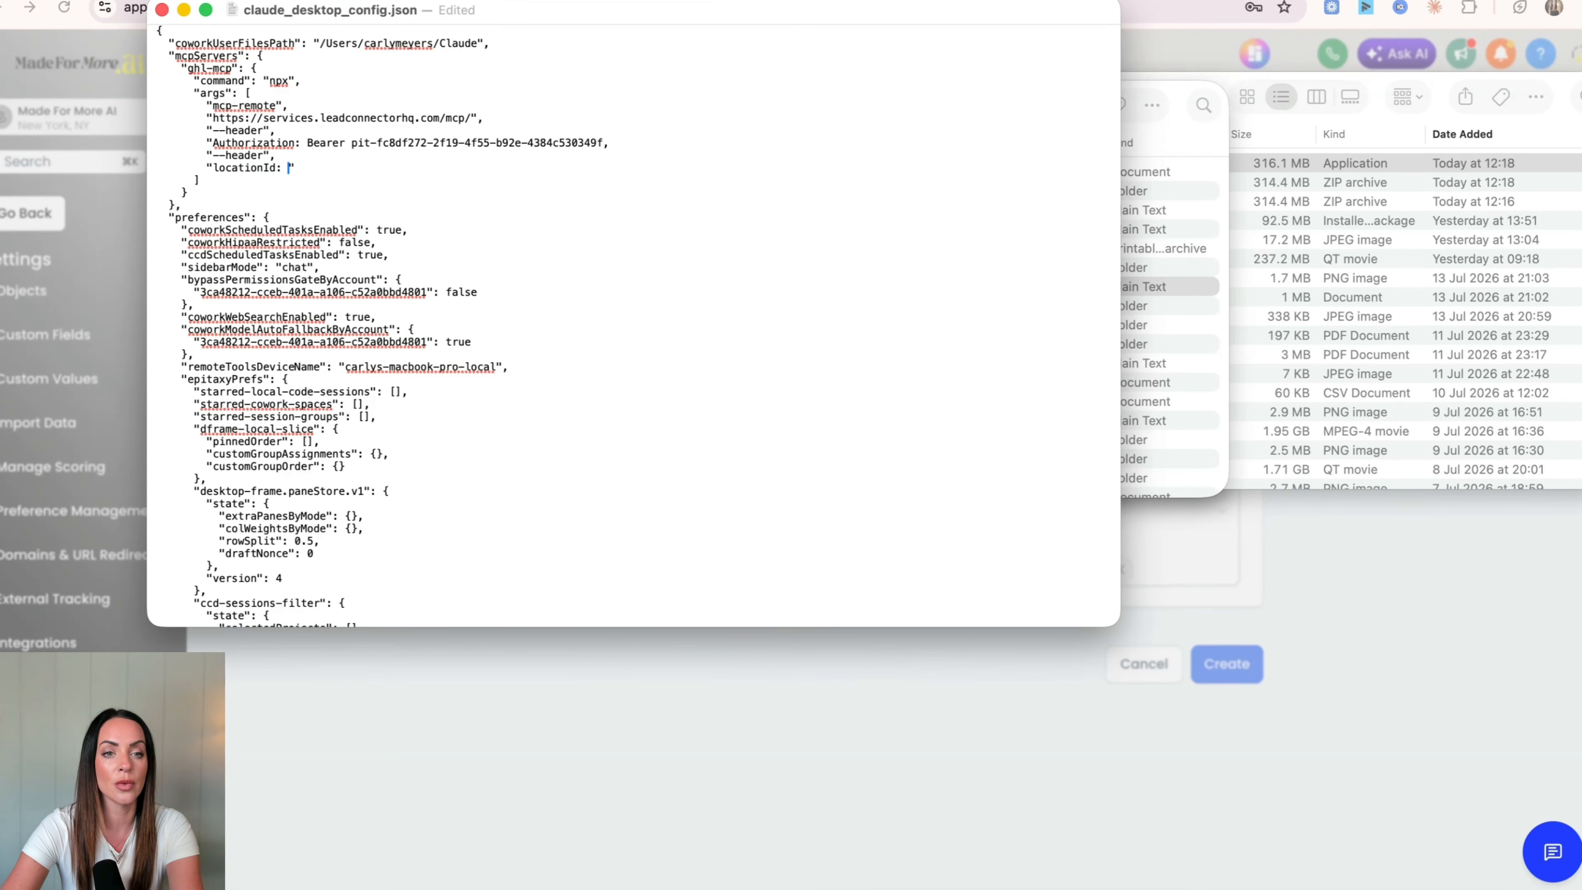
key(super+Tab)
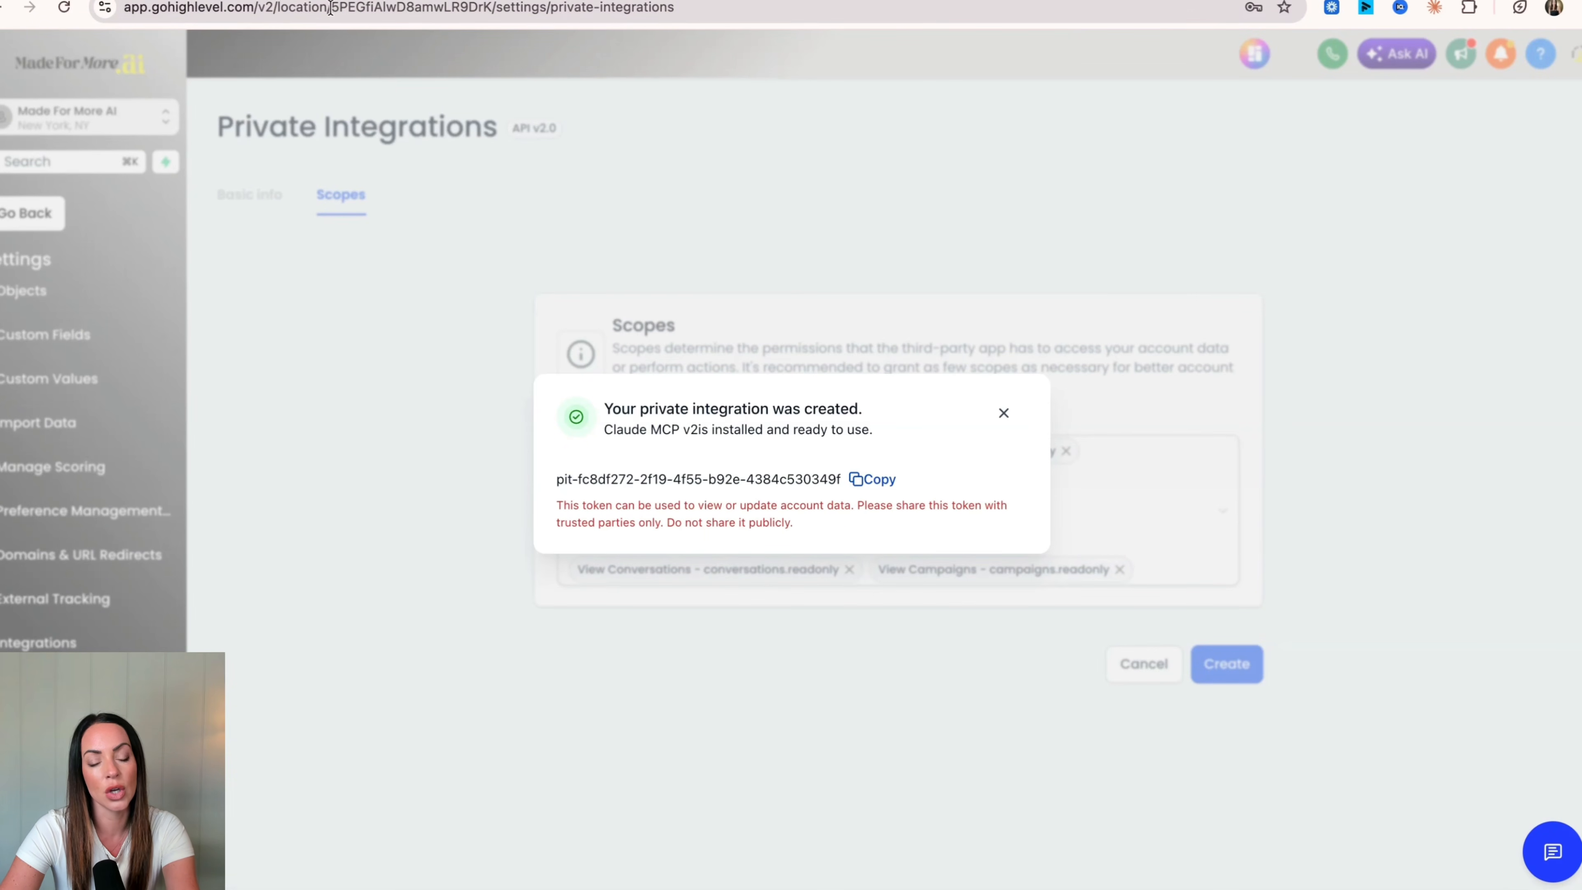
drag(331, 7, 489, 9)
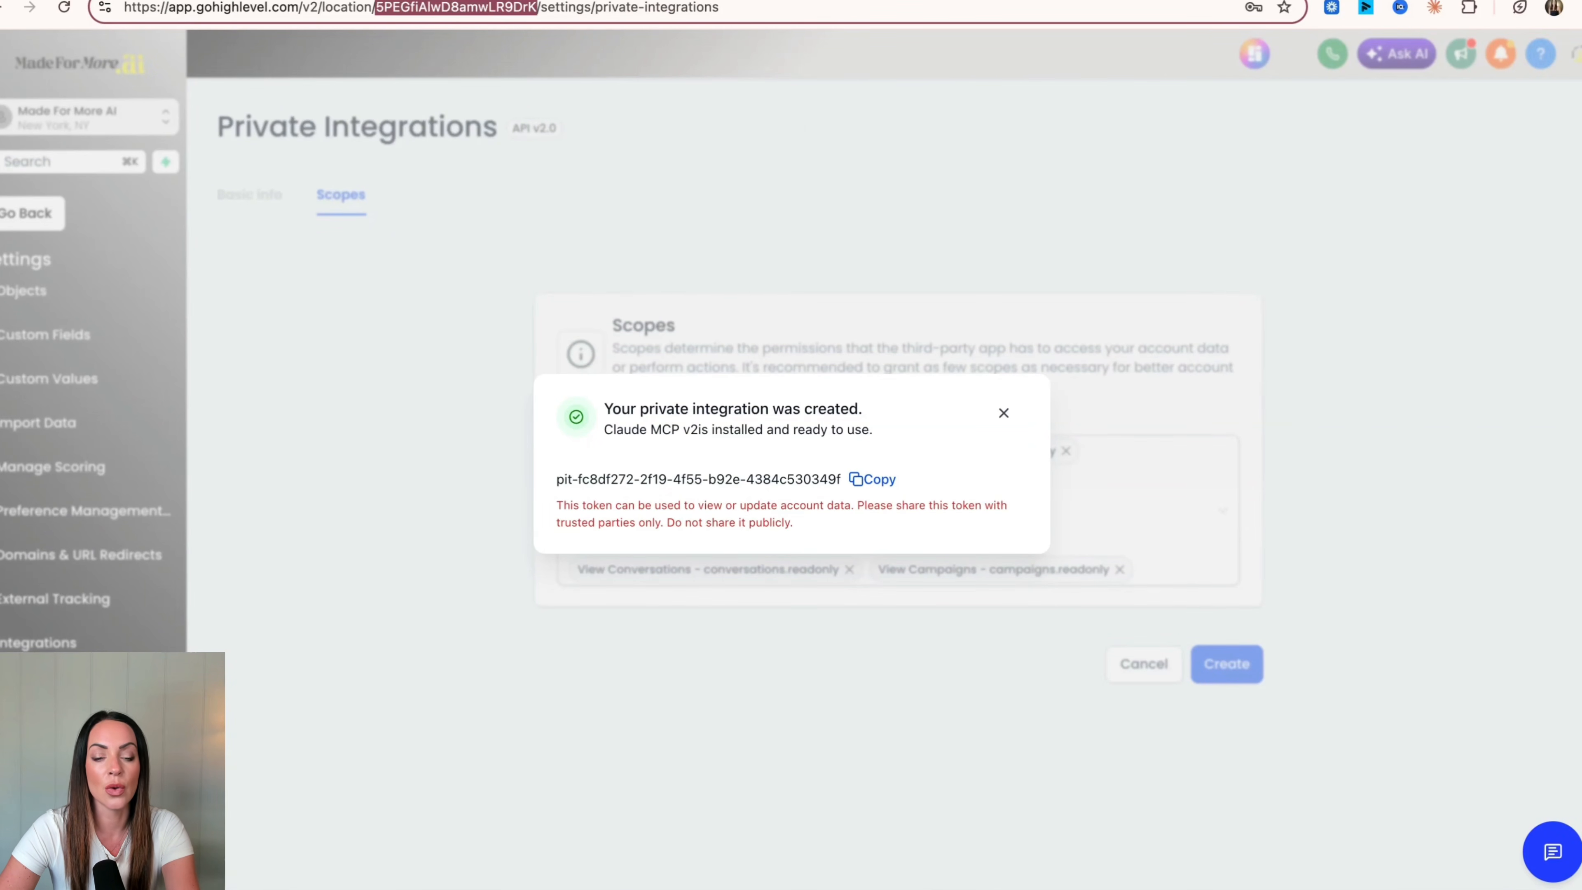
key(super+Tab)
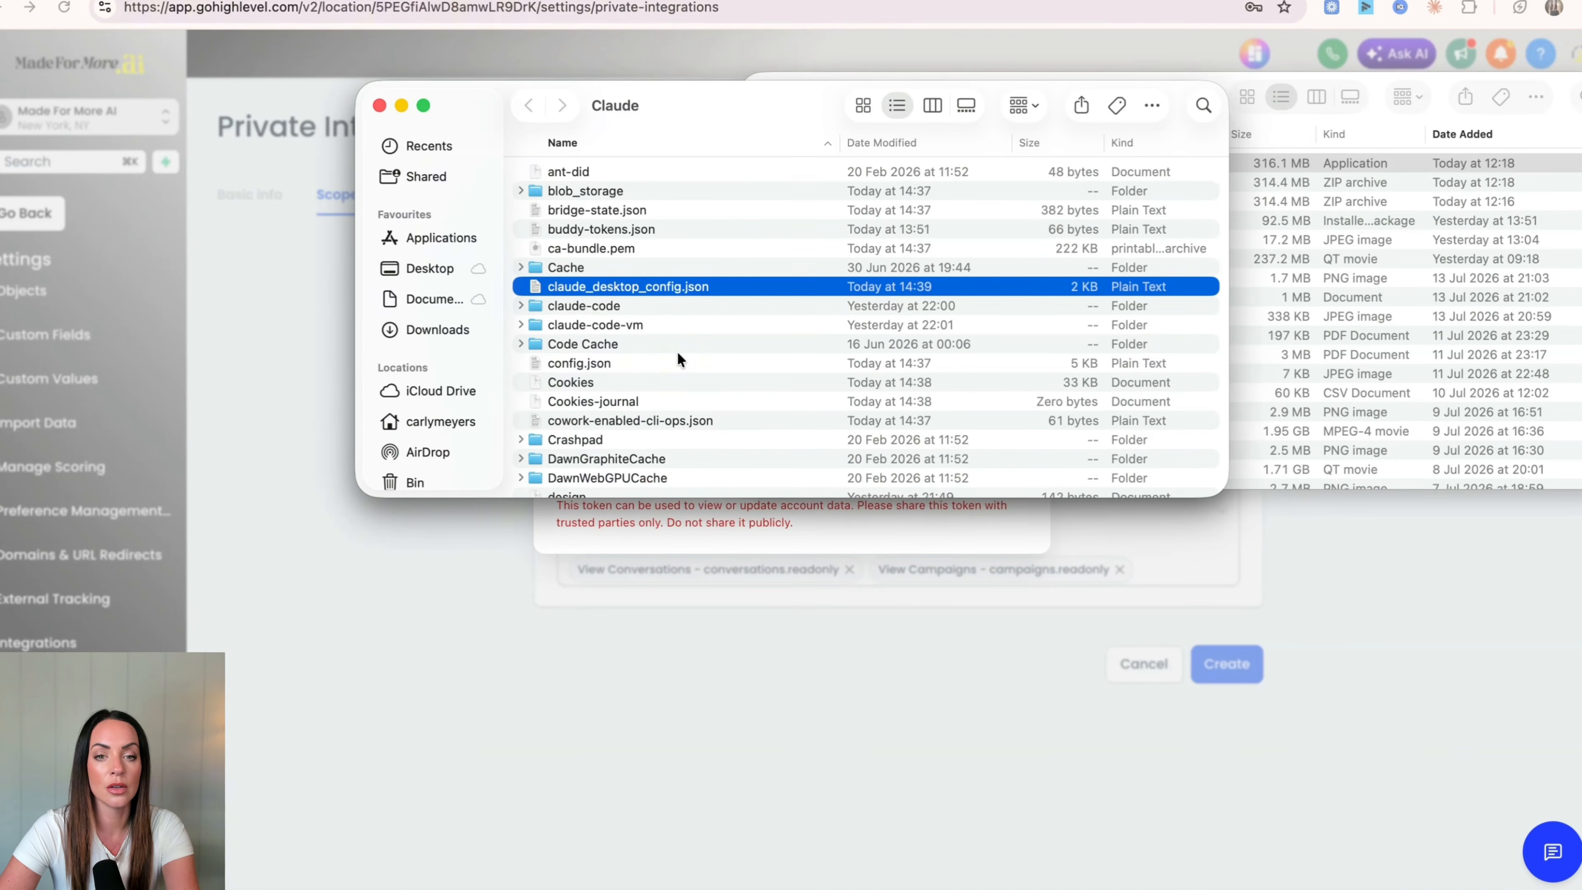
double_click(641, 286)
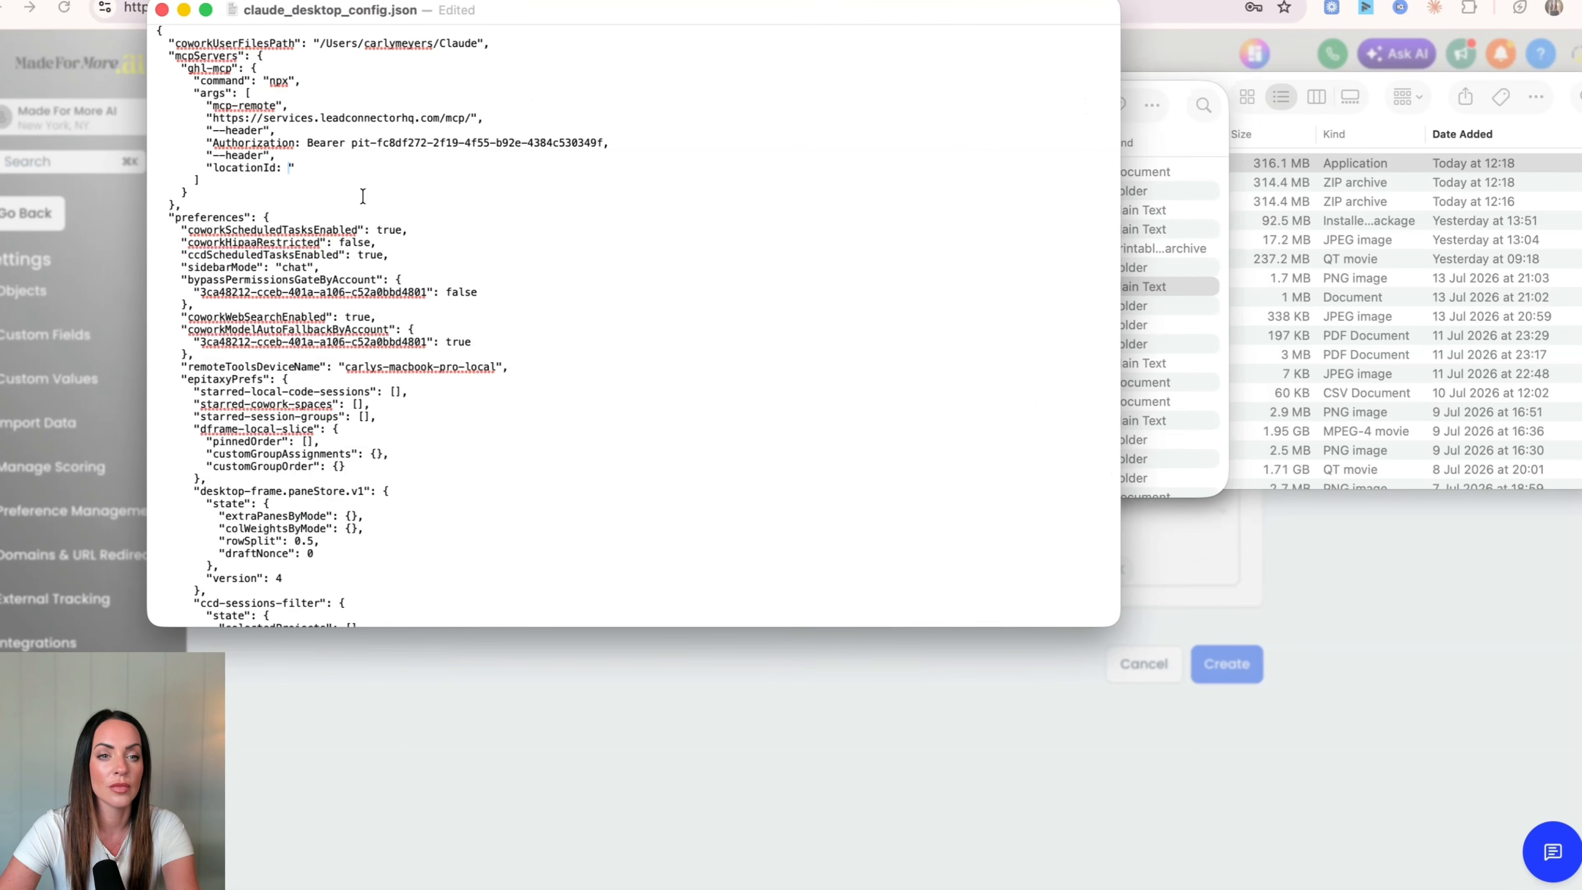
key(super+v)
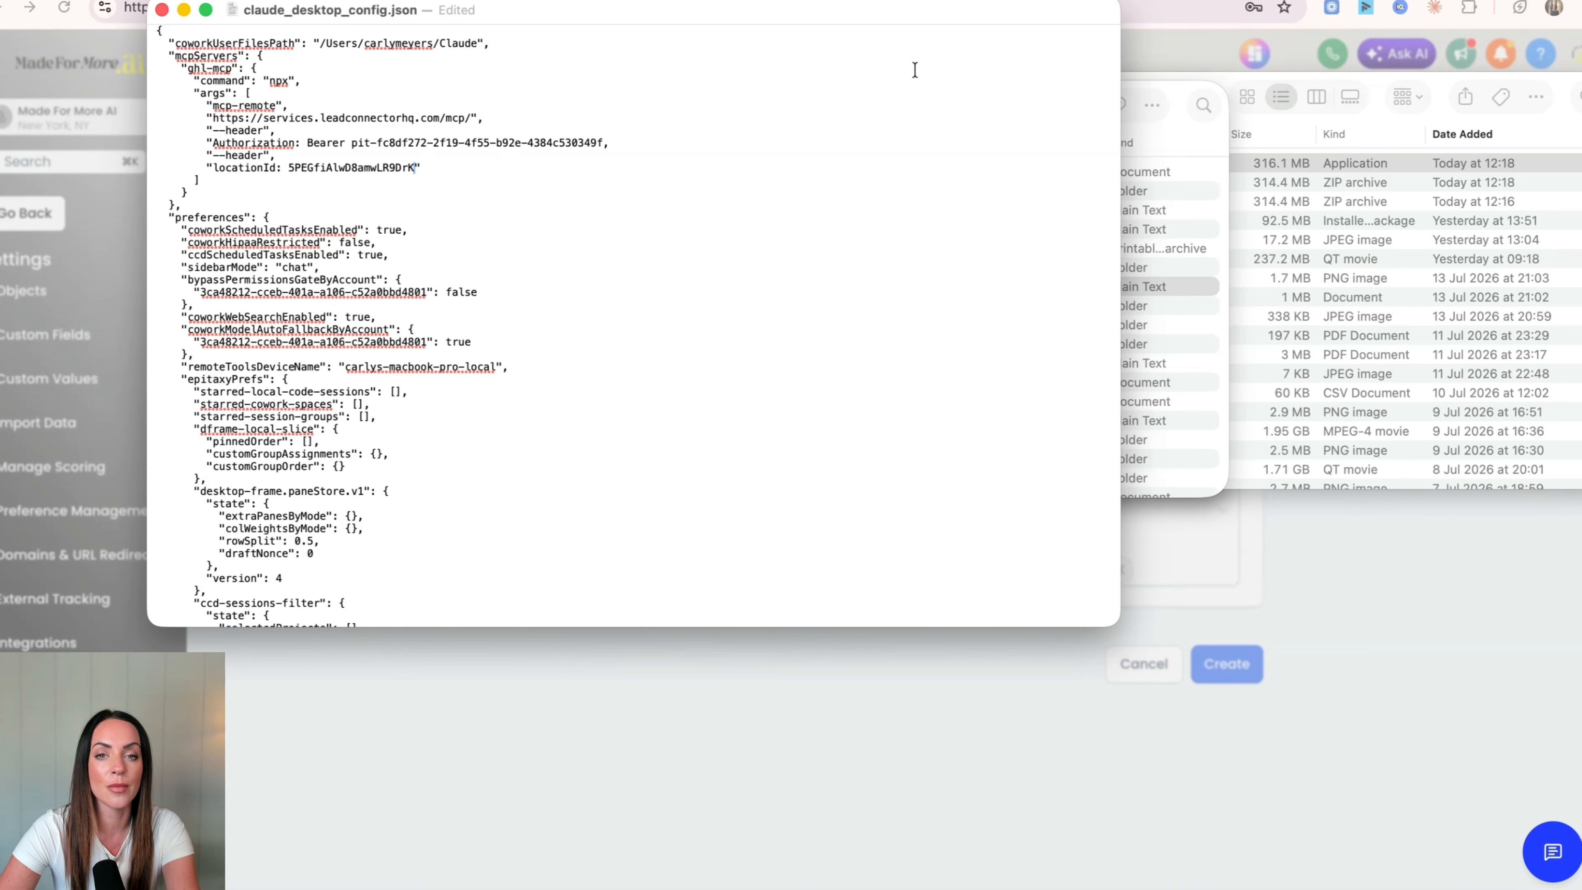
Switch to the Claude desktop app and bring up its application options for quitting it.
click(921, 93)
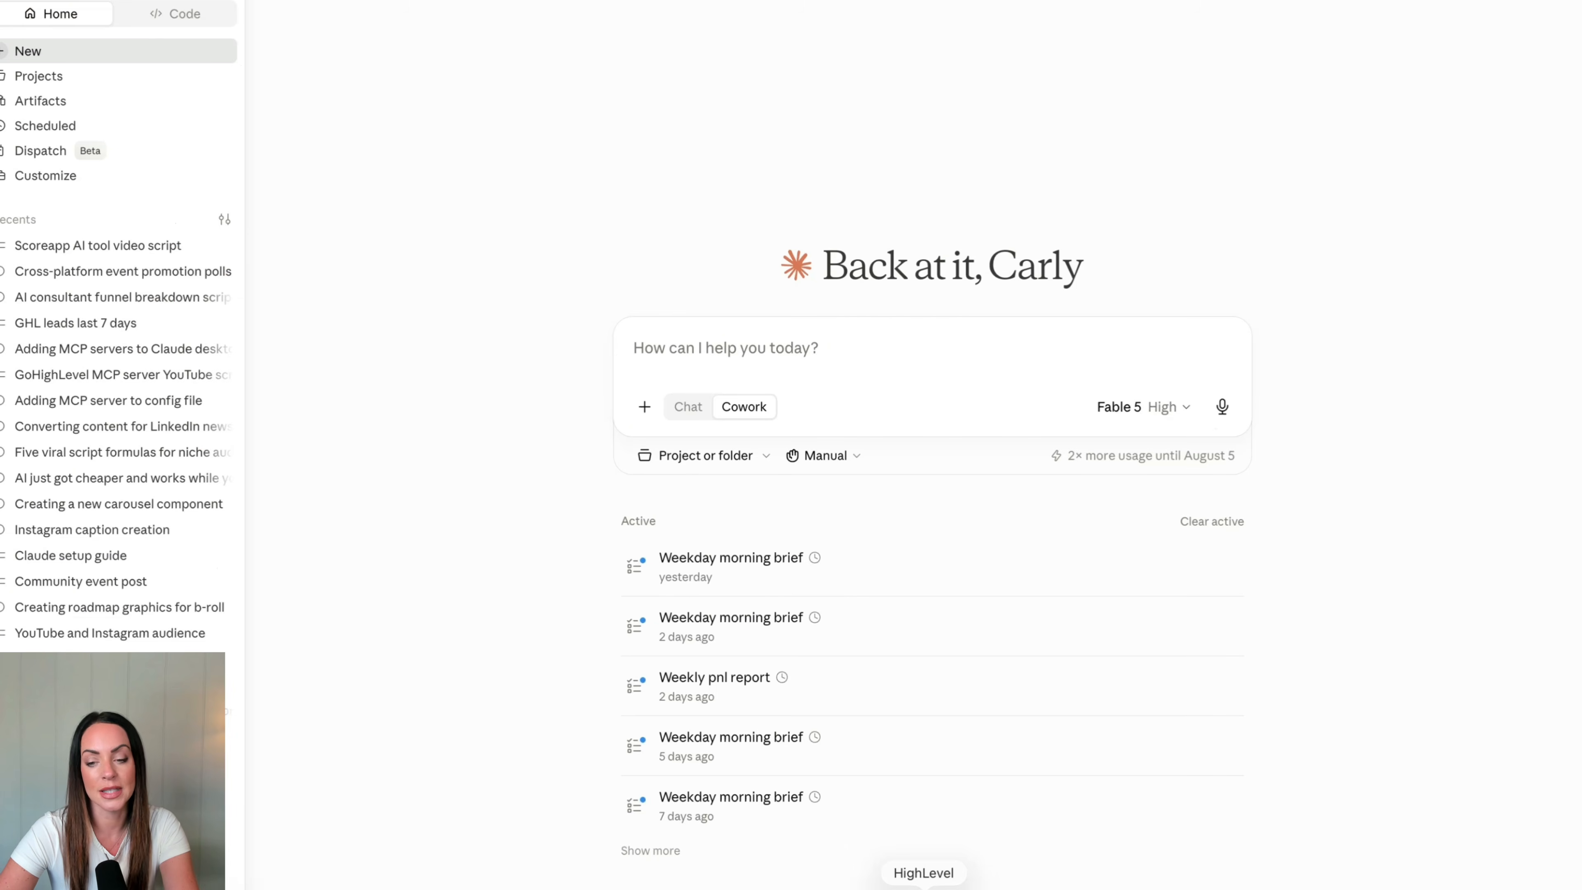
right_click(1340, 884)
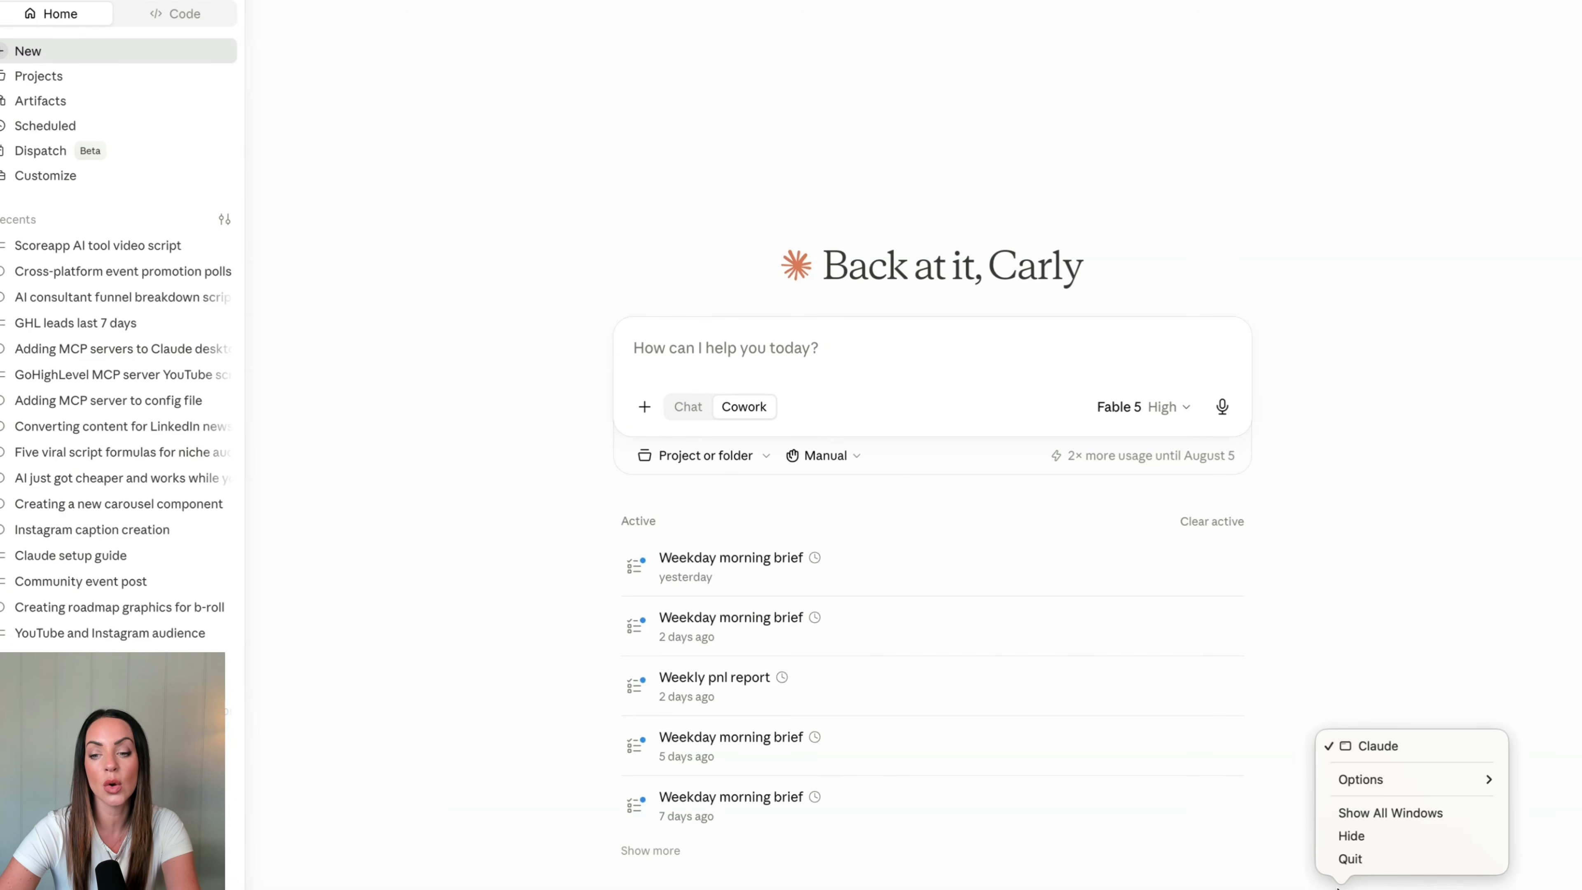